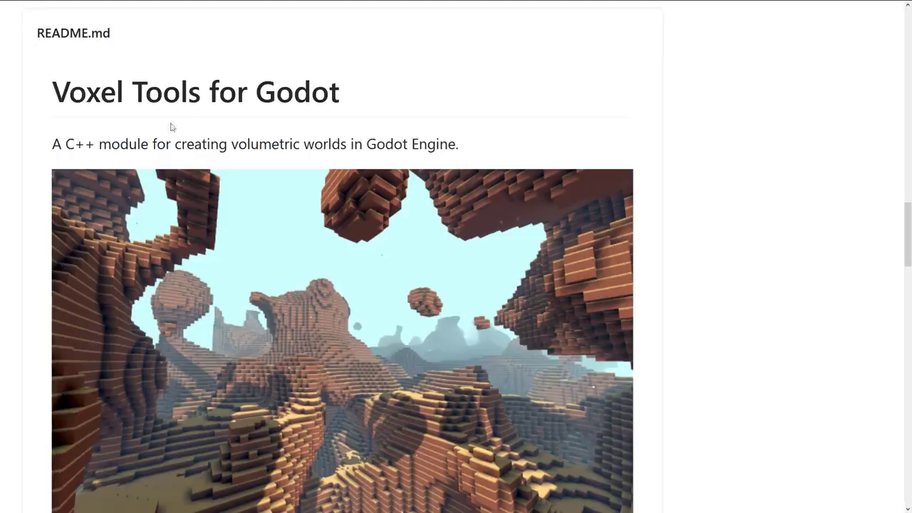
Read the Voxel Tools for Godot README, covering its introduction, features, limitations, installation notes and roadmap.
drag(171, 144, 165, 144)
click(87, 146)
scroll(657, 149, down, 4)
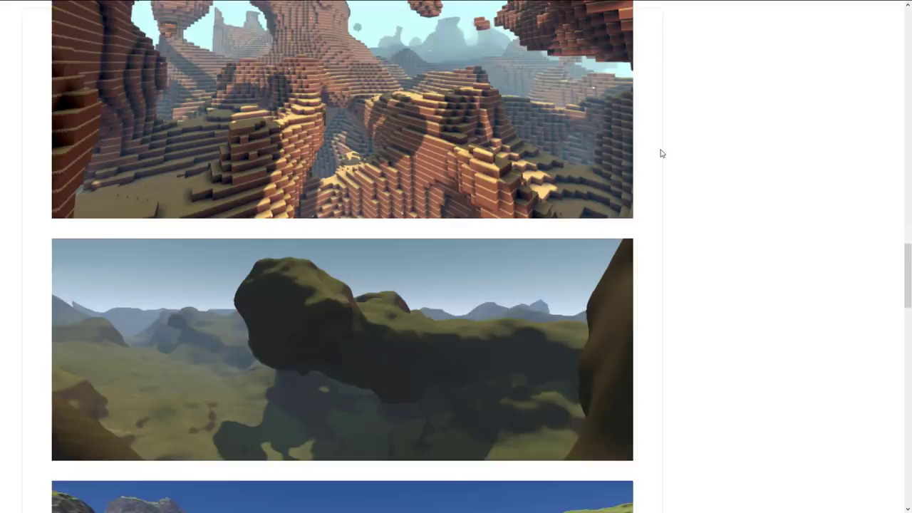
scroll(661, 153, down, 5)
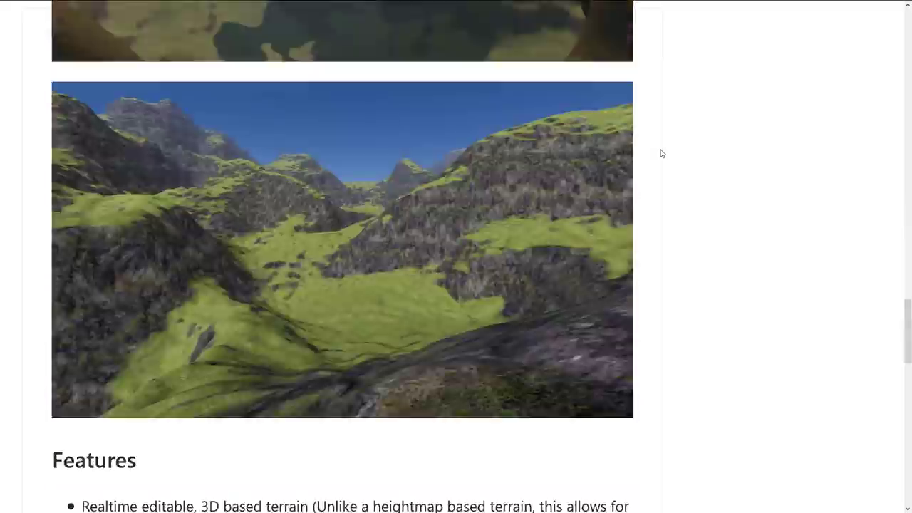
scroll(662, 153, down, 5)
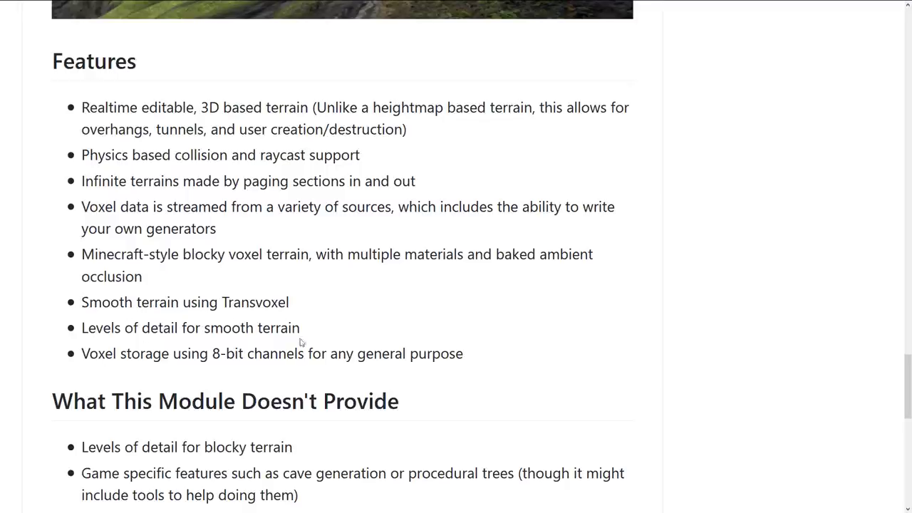
scroll(305, 338, down, 2)
scroll(478, 273, down, 3)
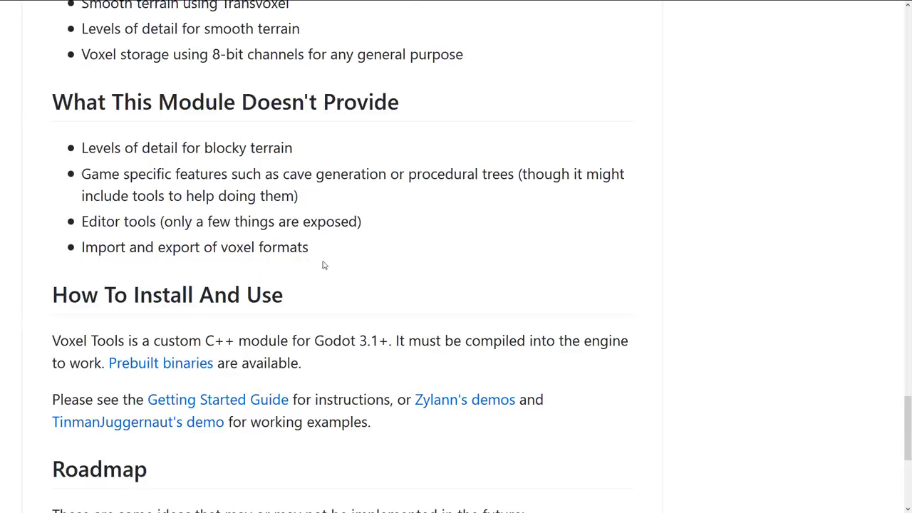
scroll(322, 265, down, 3)
scroll(354, 265, down, 2)
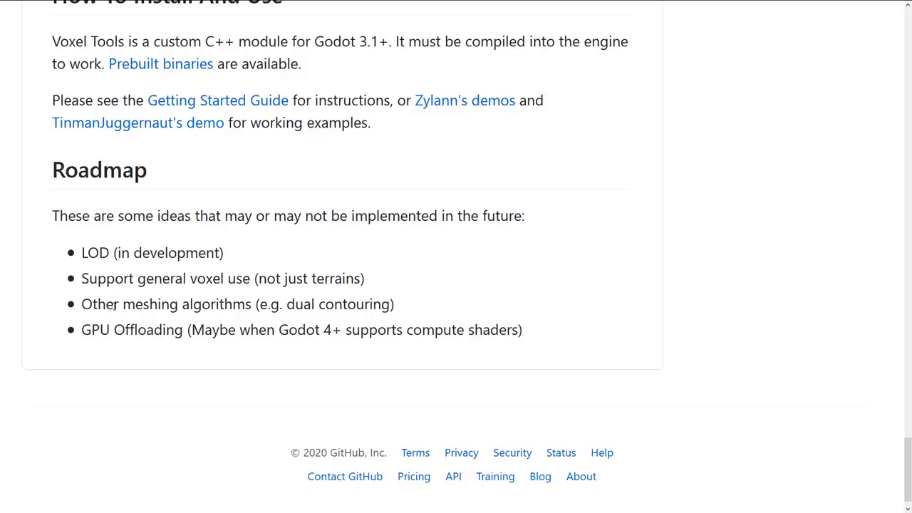
drag(280, 329, 346, 329)
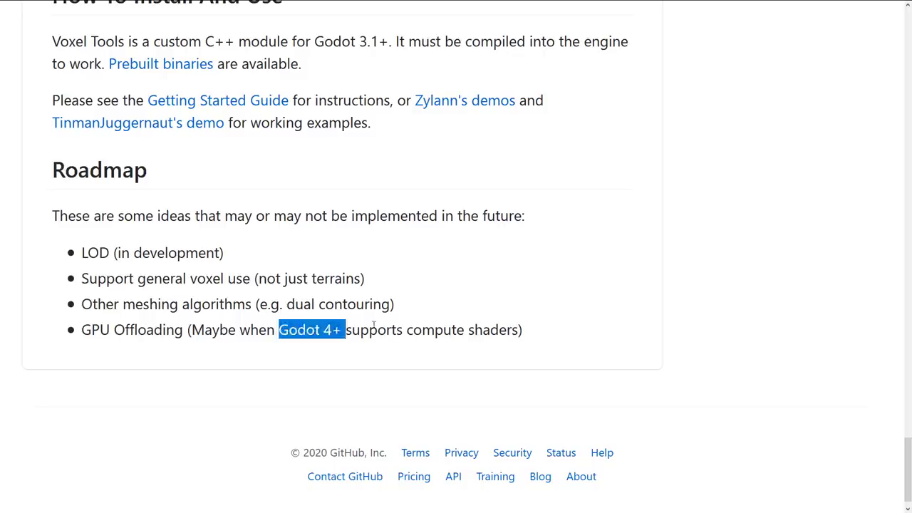
click(289, 247)
scroll(342, 232, up, 1)
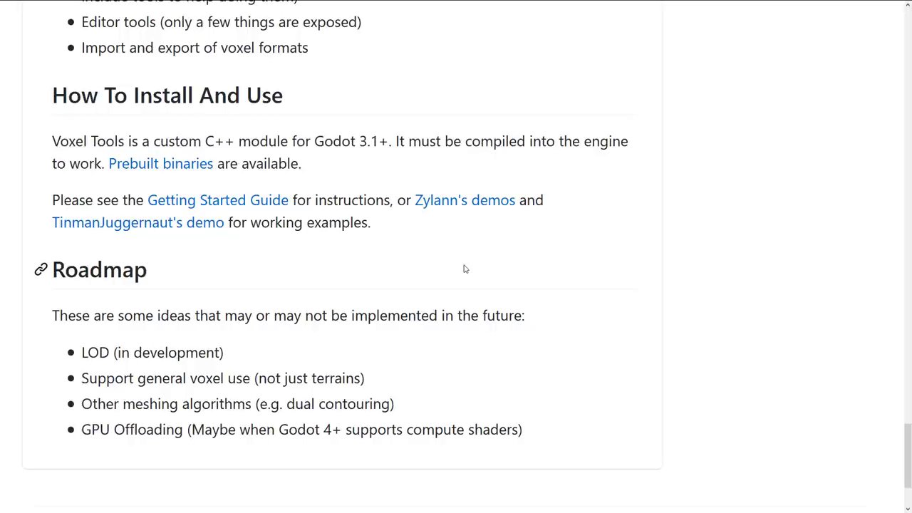
Open the Prebuilt binaries page and review its Godot downloads, voxel demo, tutorial and troubleshooting sections.
click(138, 163)
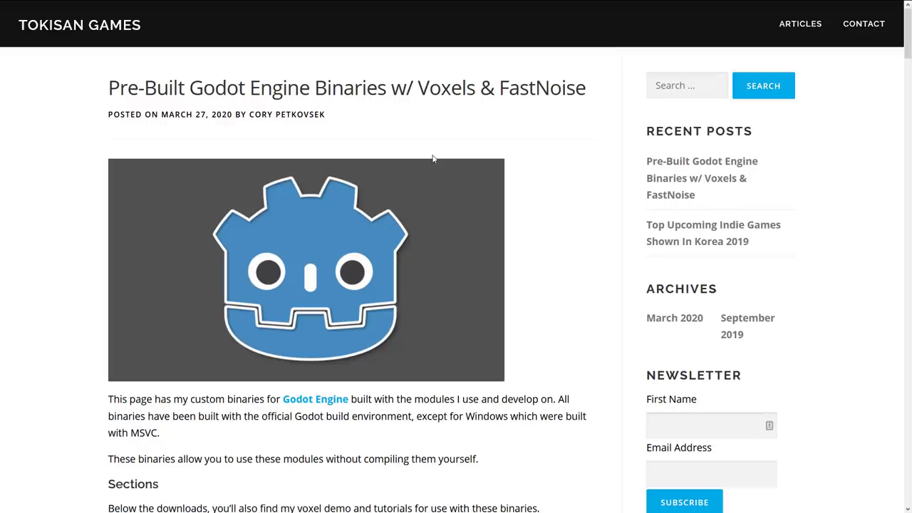
scroll(441, 186, down, 4)
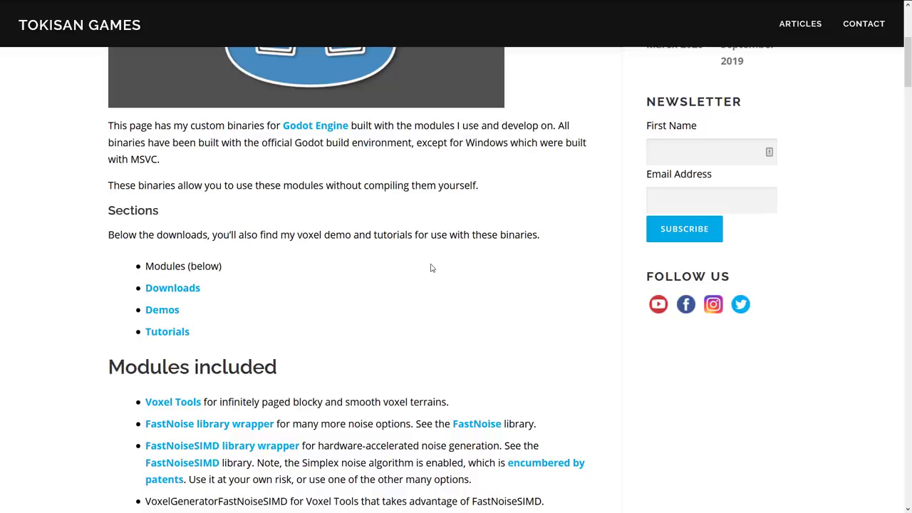
click(165, 292)
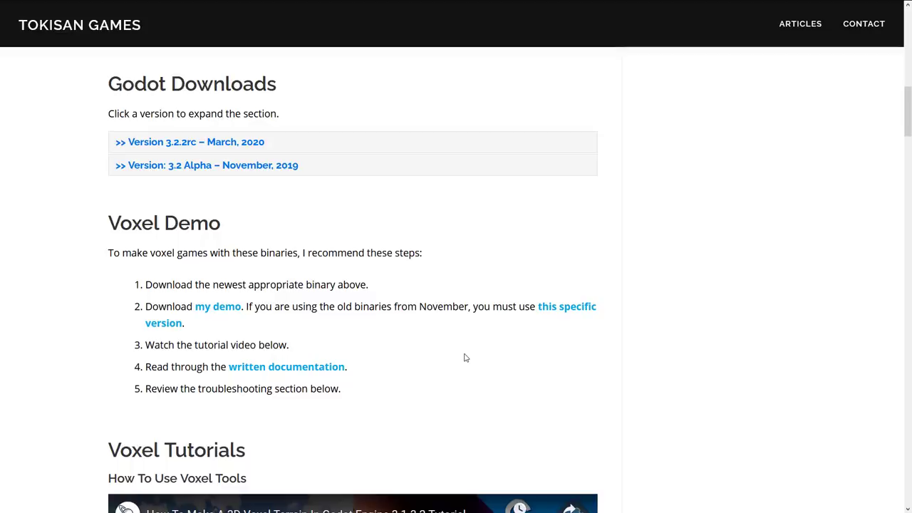
scroll(511, 366, down, 6)
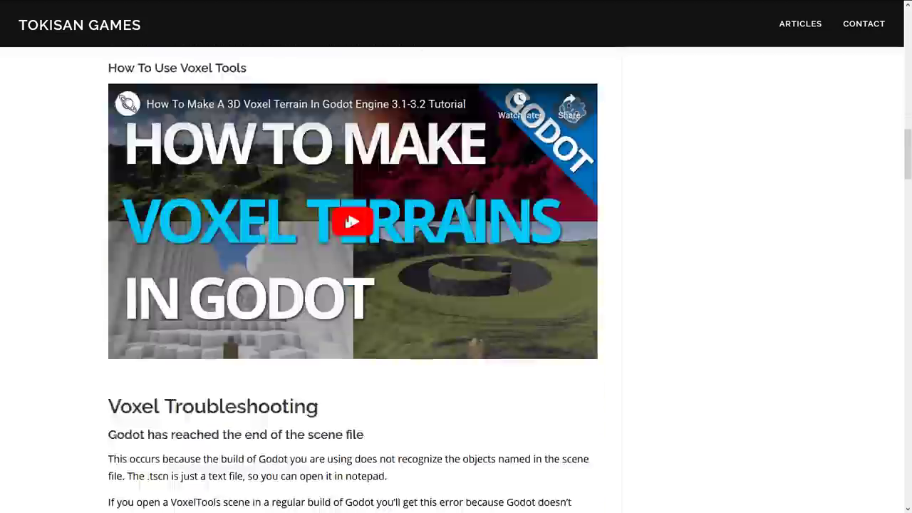
scroll(316, 197, down, 8)
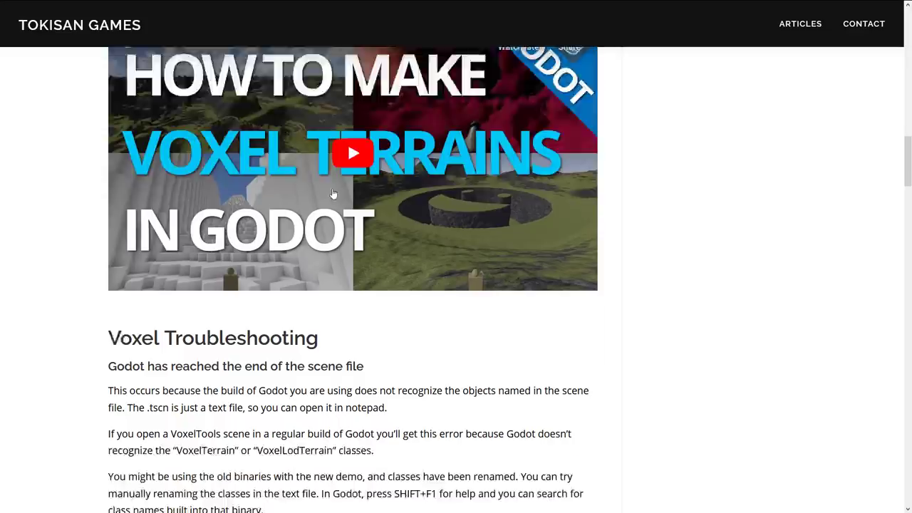
scroll(346, 190, down, 9)
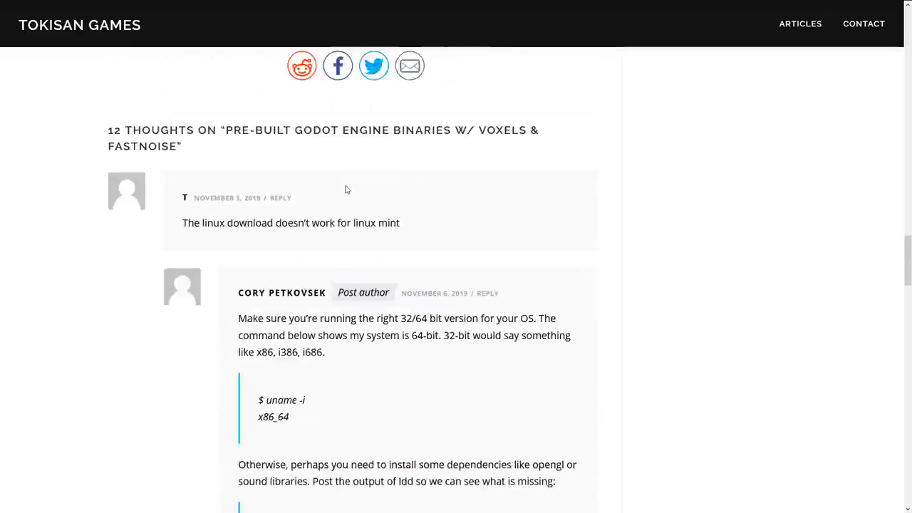
scroll(595, 206, up, 9)
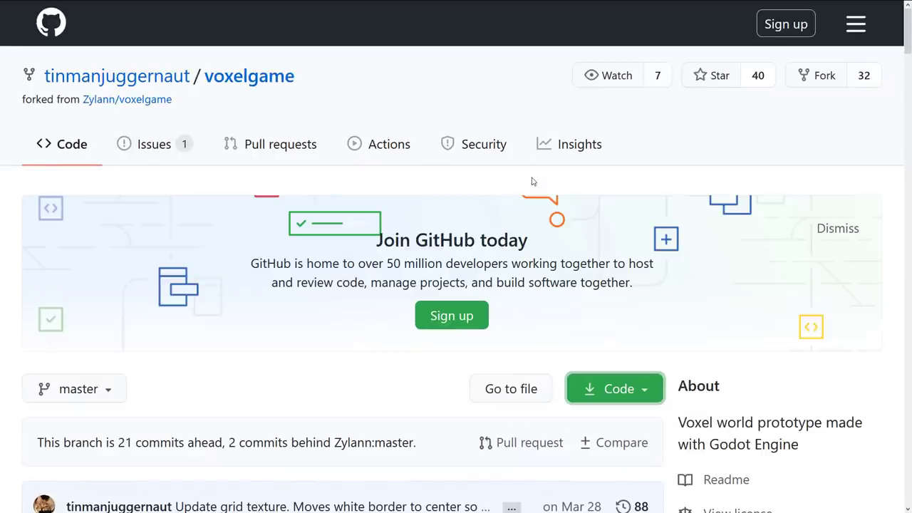
Look over the voxelgame demo repository on GitHub, including its file list, README and code download option.
scroll(397, 142, down, 3)
scroll(396, 143, down, 3)
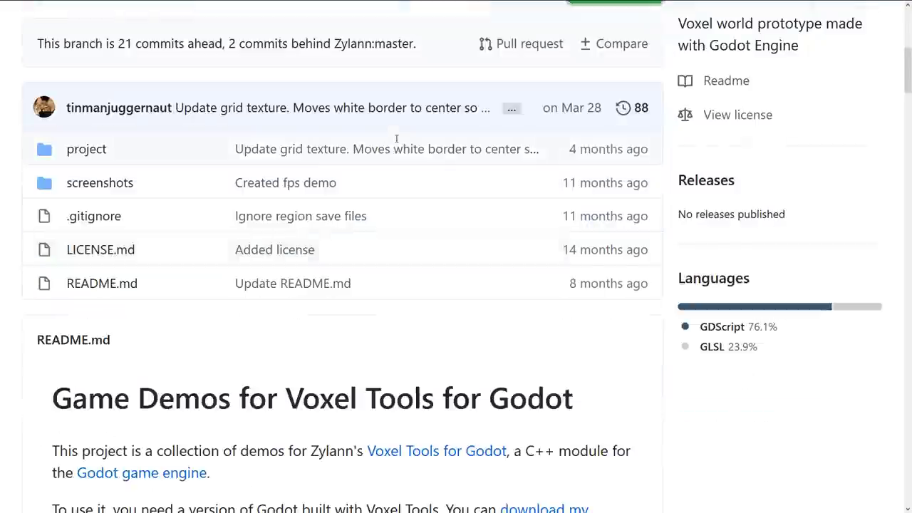
scroll(396, 142, up, 6)
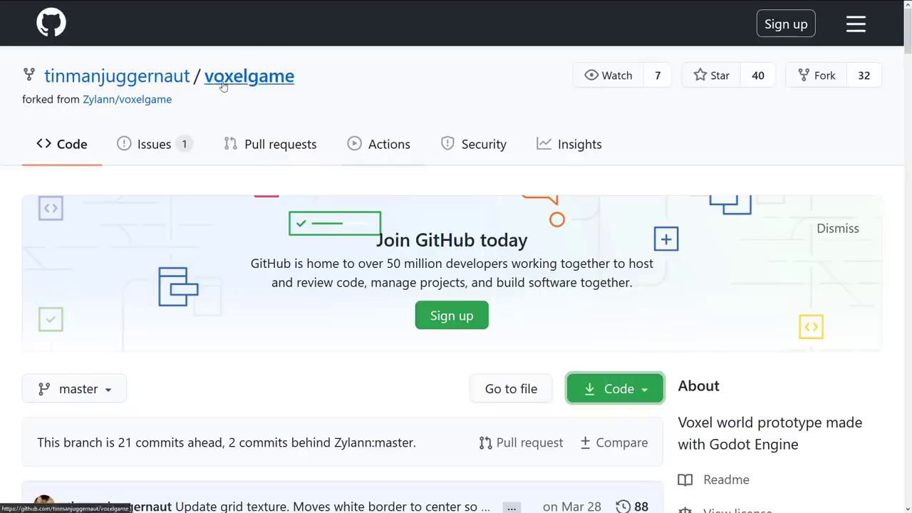
scroll(498, 256, down, 1)
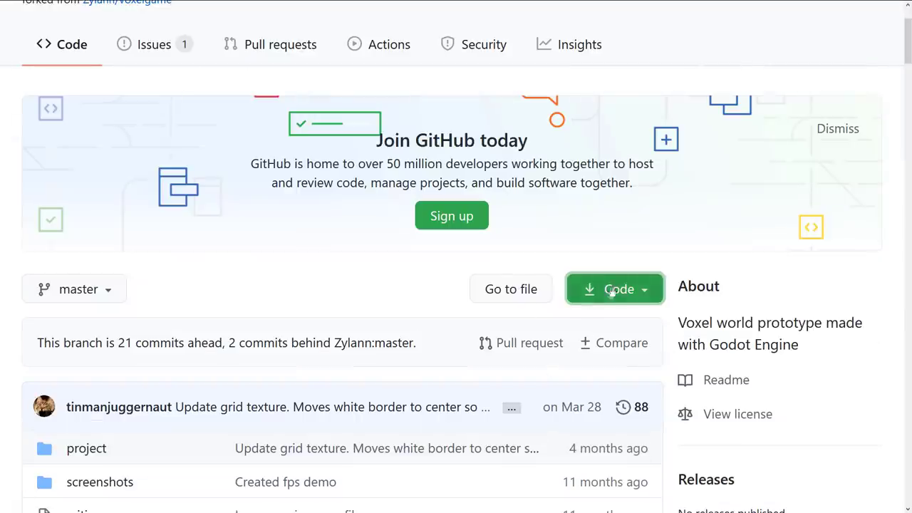
scroll(613, 313, down, 1)
scroll(600, 196, down, 4)
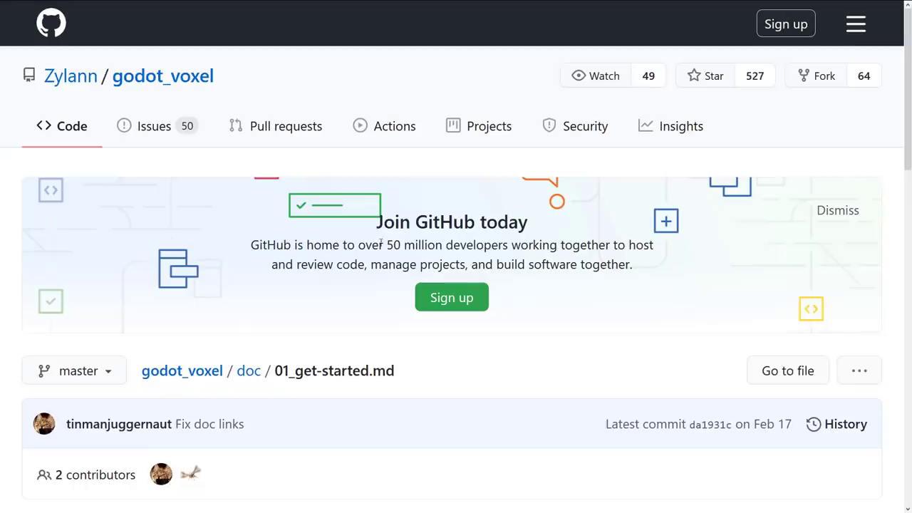
Review the Getting Started With Voxel Tools For Godot guide down to its tutorial and API link lists.
scroll(139, 246, down, 5)
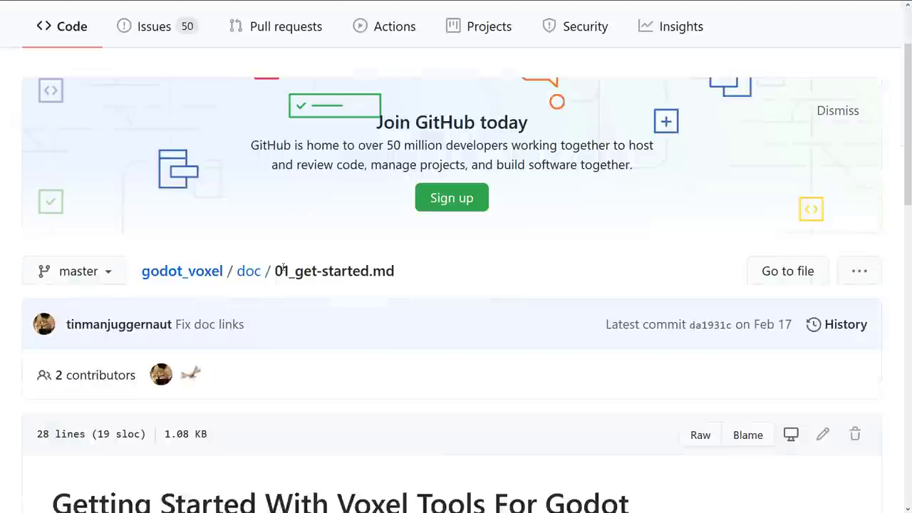
drag(108, 206, 674, 209)
click(674, 209)
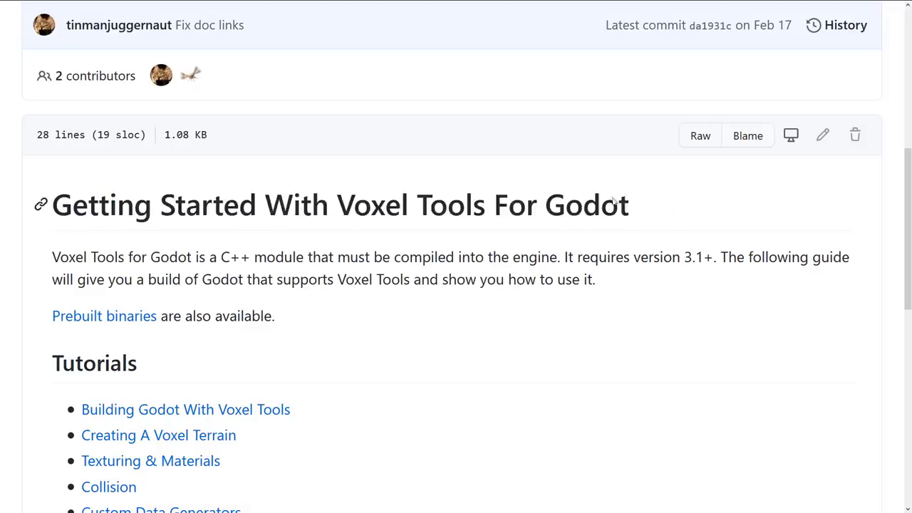
scroll(456, 218, down, 2)
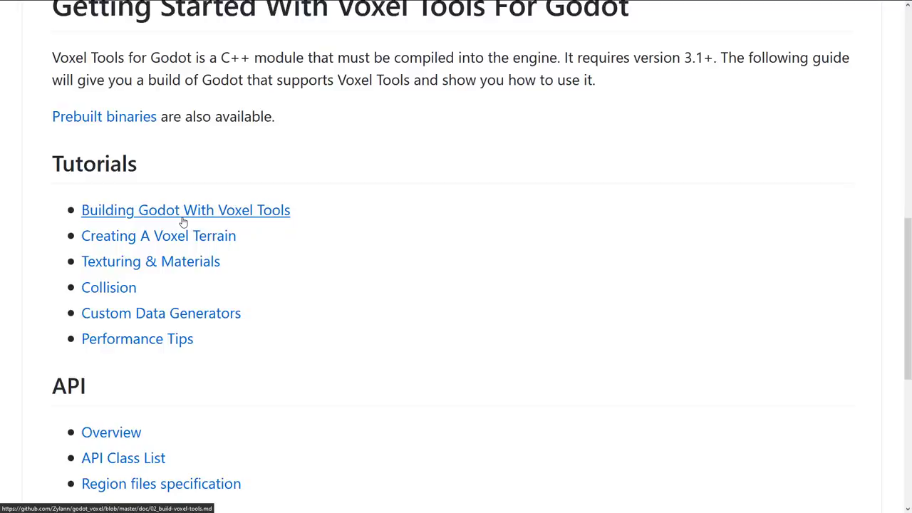
Switch to the Godot editor and widen the Scene and FileSystem docks to show the full scene file names.
key(alt+Tab)
key(alt+Tab)
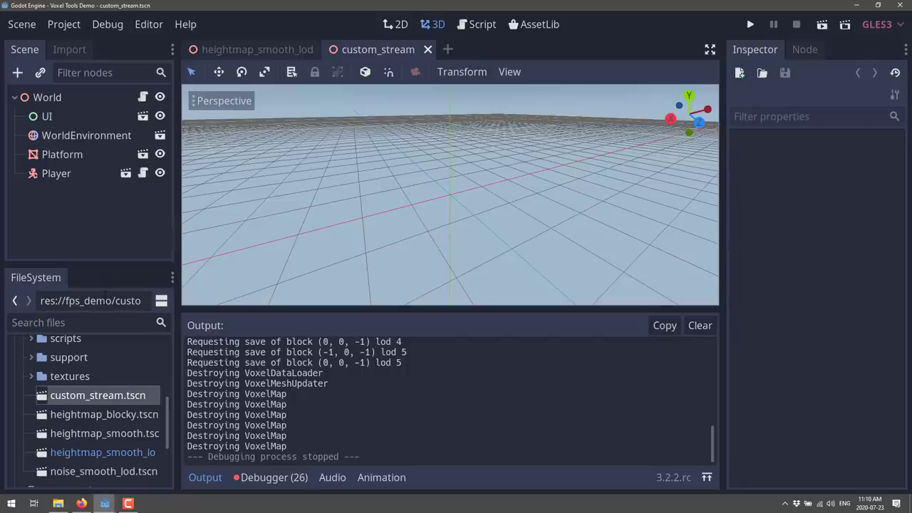
drag(178, 370, 246, 374)
Look through the scene files in the fps_demo folder and open heightmap_blocky.tscn.
click(119, 431)
scroll(119, 436, up, 1)
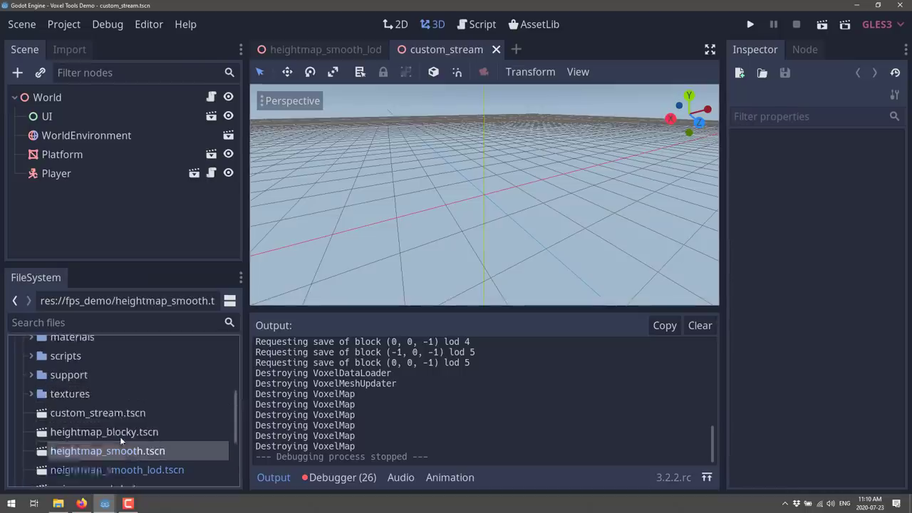
scroll(119, 436, up, 3)
scroll(123, 393, down, 4)
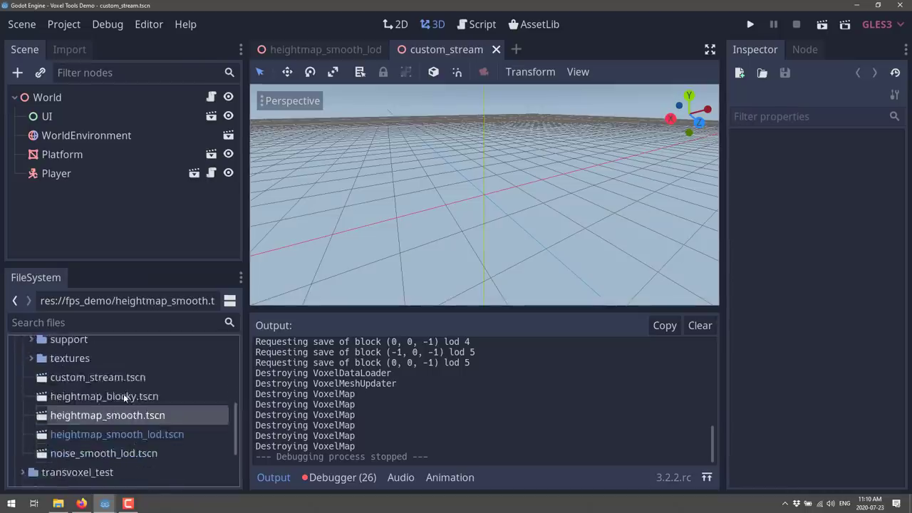
scroll(123, 394, down, 1)
scroll(124, 394, up, 1)
click(117, 399)
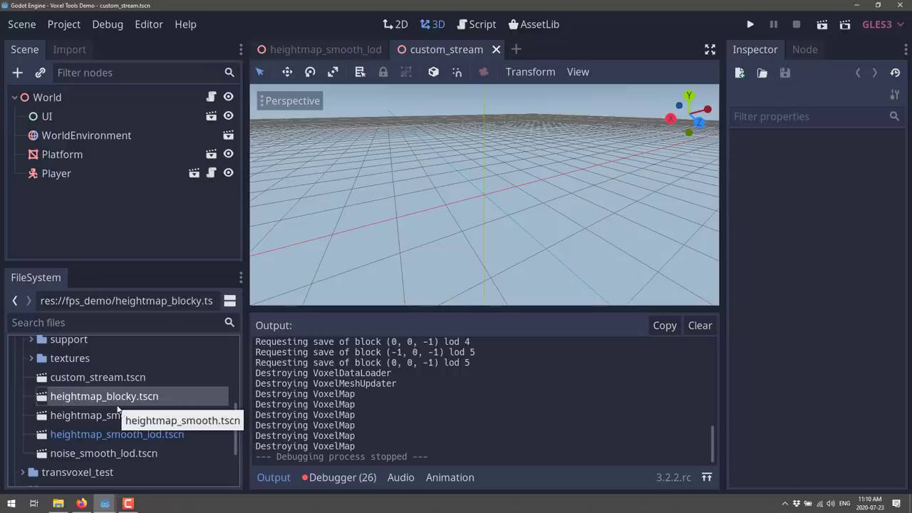
double_click(118, 398)
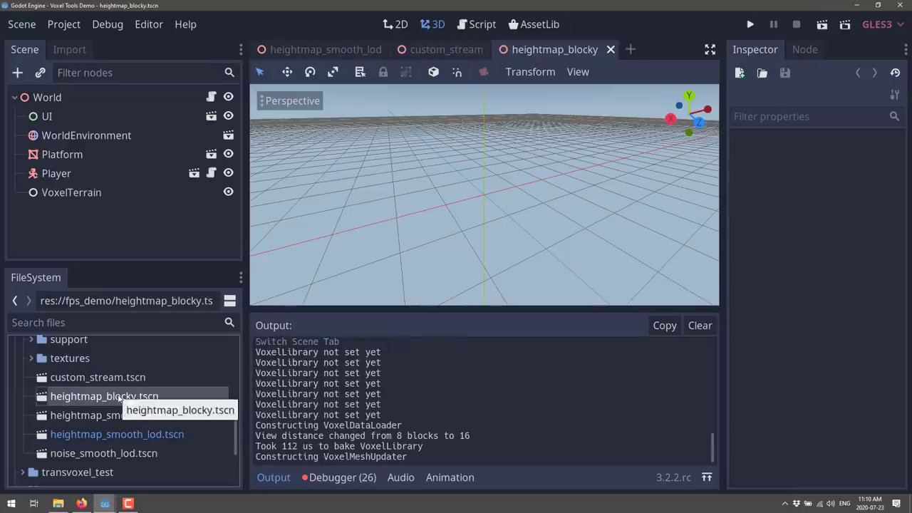
Run the heightmap_blocky scene and build mounds of voxel blocks around the player's starting platform.
key(F6)
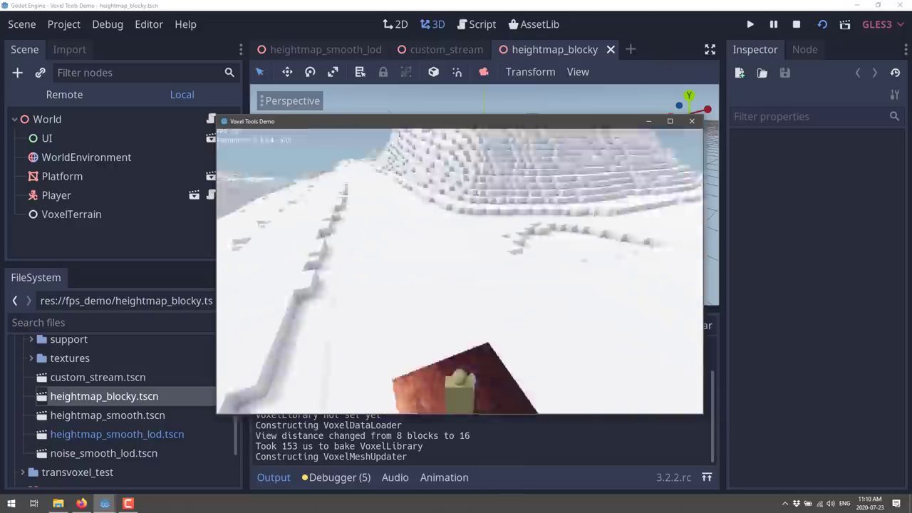
key(w)
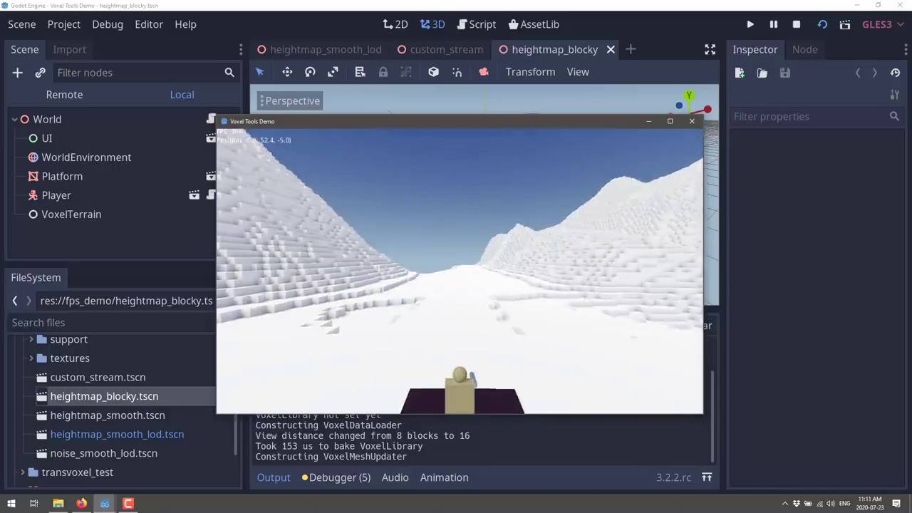
right_click(460, 271)
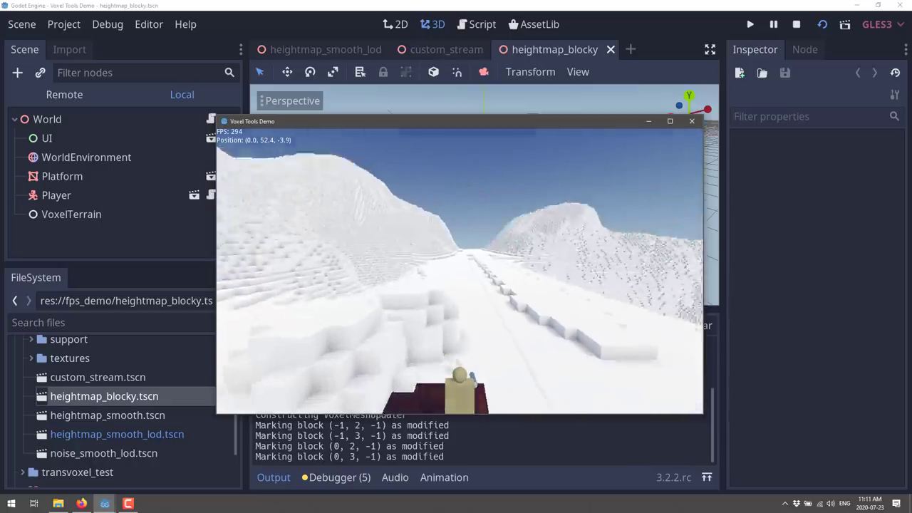
right_click(460, 270)
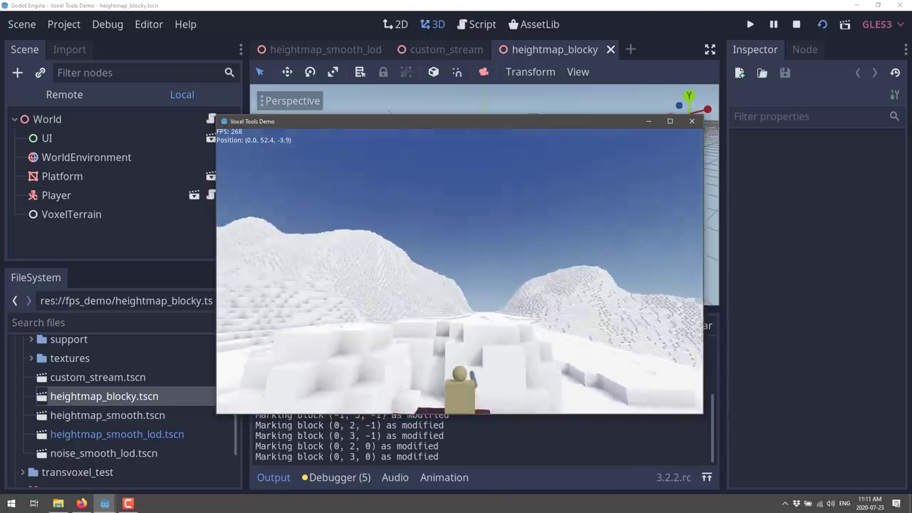
Blast a crater into the blocky terrain in the running demo and tunnel the player down underground.
click(459, 271)
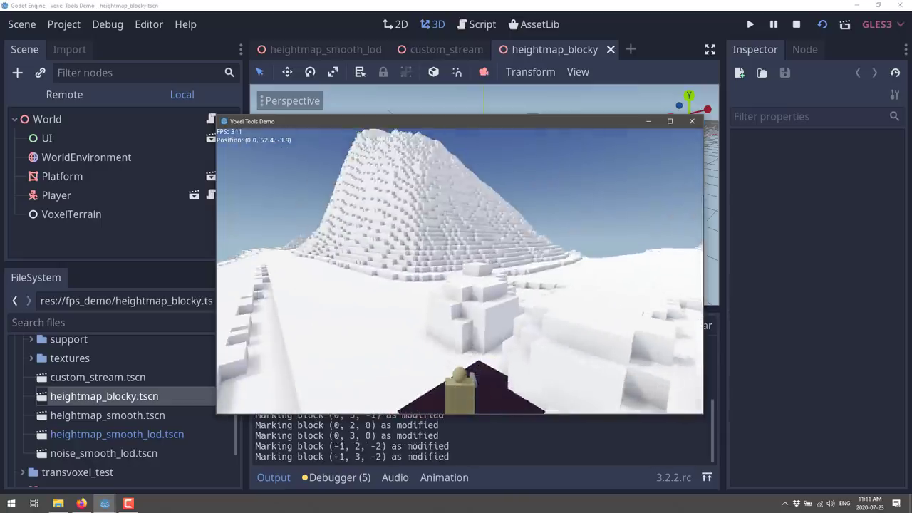
click(459, 270)
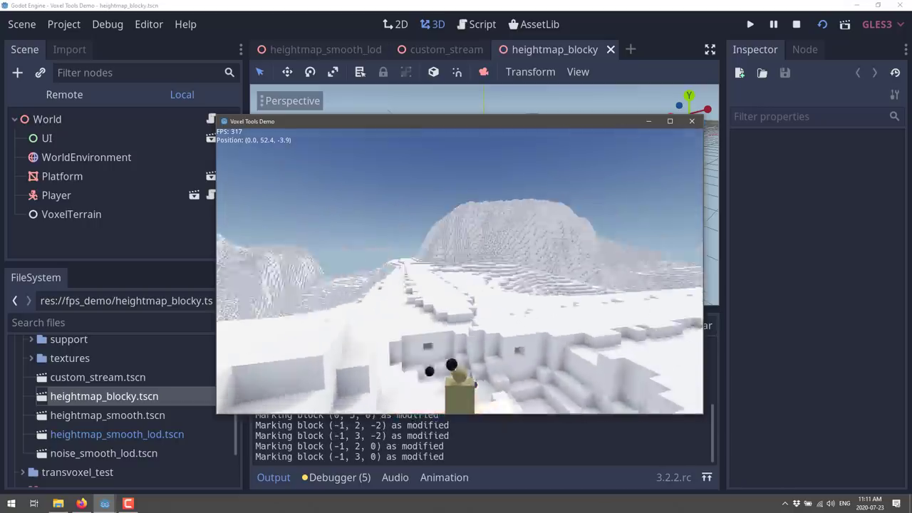
key(w)
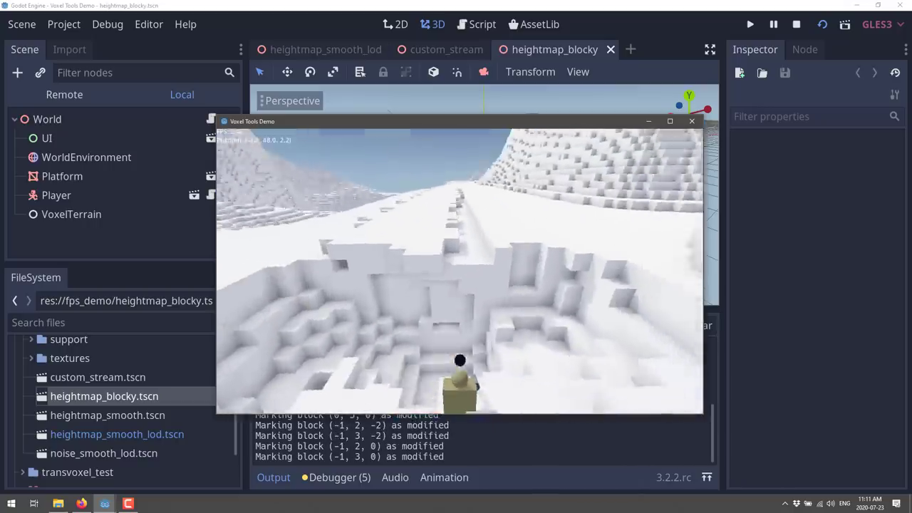
right_click(460, 271)
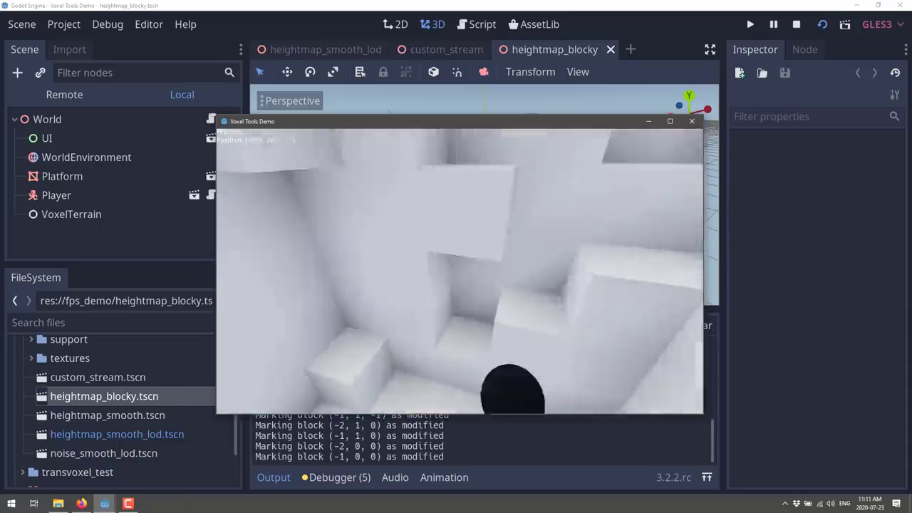
right_click(459, 270)
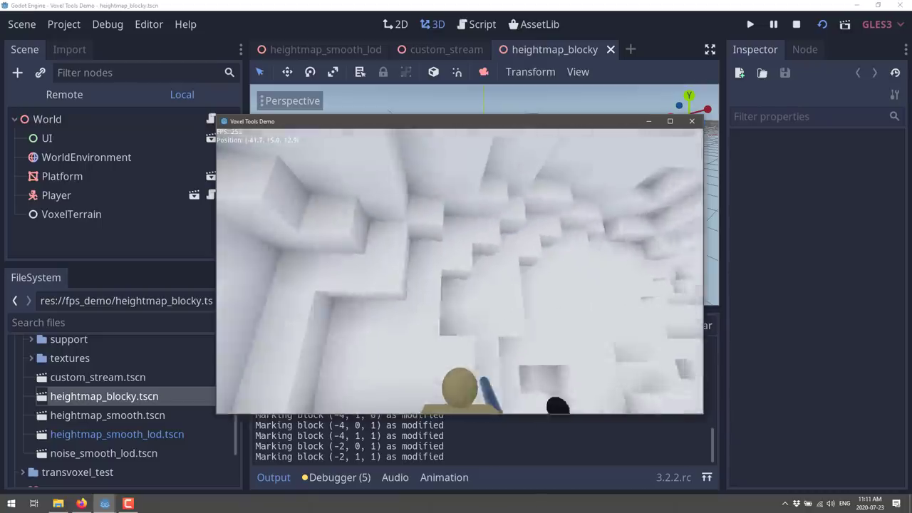
Dig the player's tunnel deeper through the blocky terrain in the running demo by firing at the voxel walls.
right_click(459, 271)
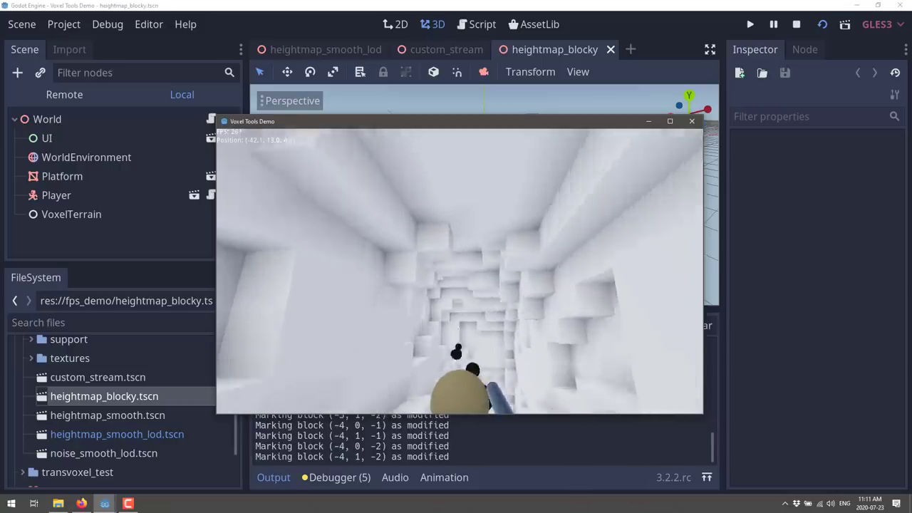
key(w)
click(459, 270)
click(460, 270)
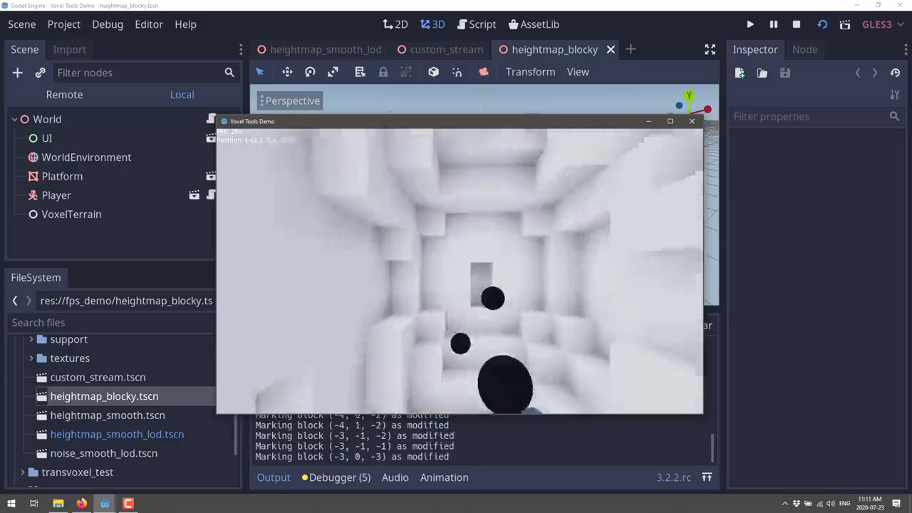
click(460, 271)
key(w)
click(460, 271)
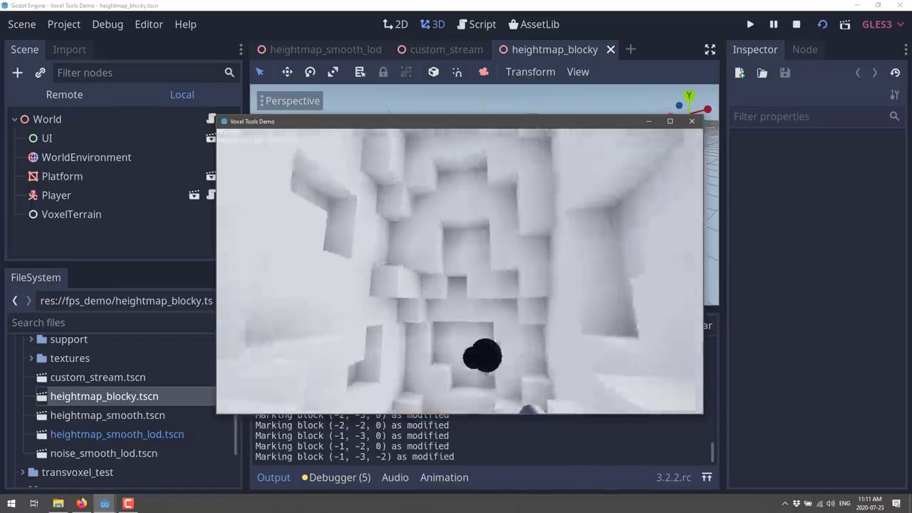
Extend the blocky tunnel along its underground passage and quit the heightmap_blocky demo.
key(w)
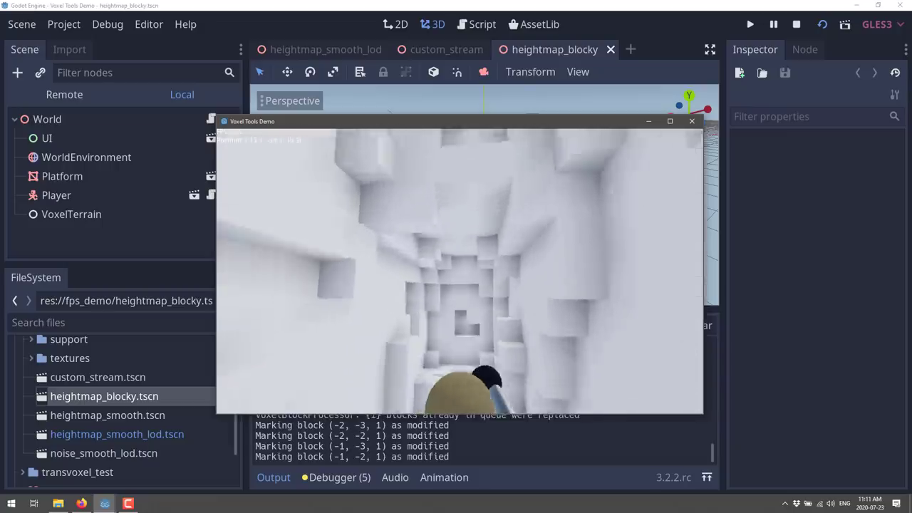
key(w)
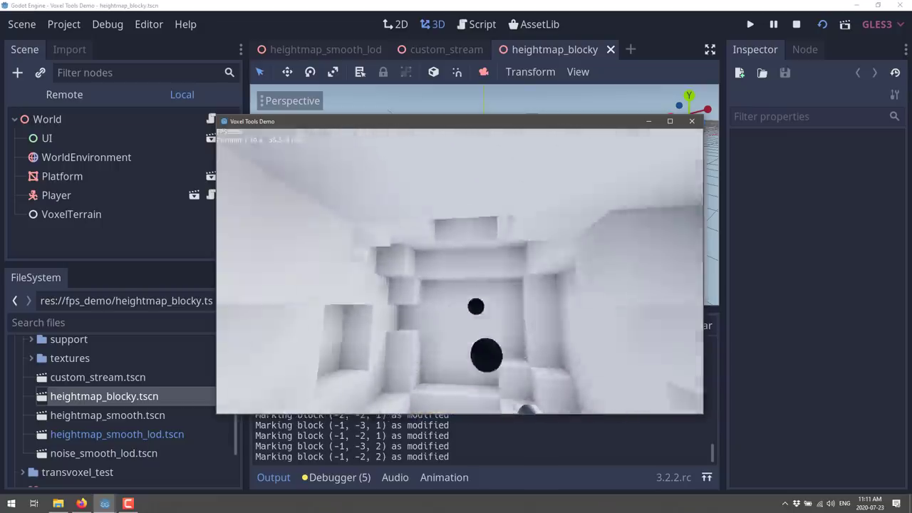
key(w)
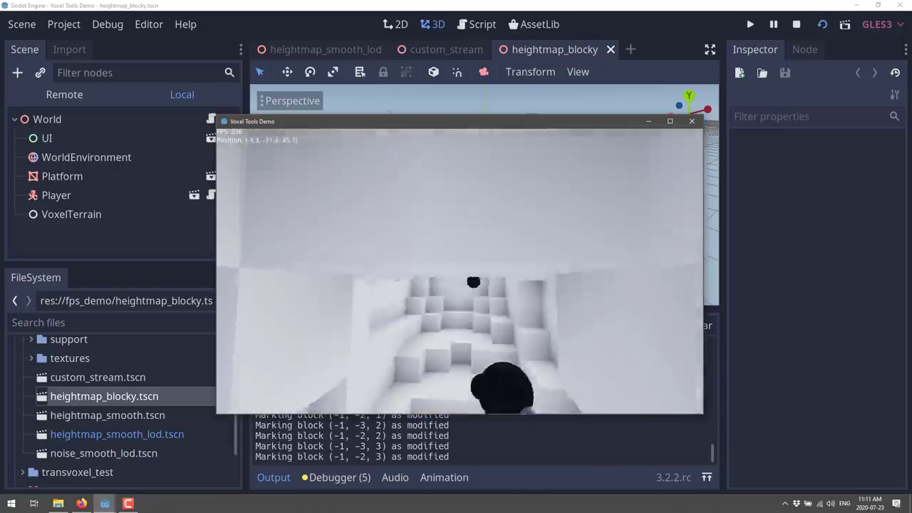
key(Escape)
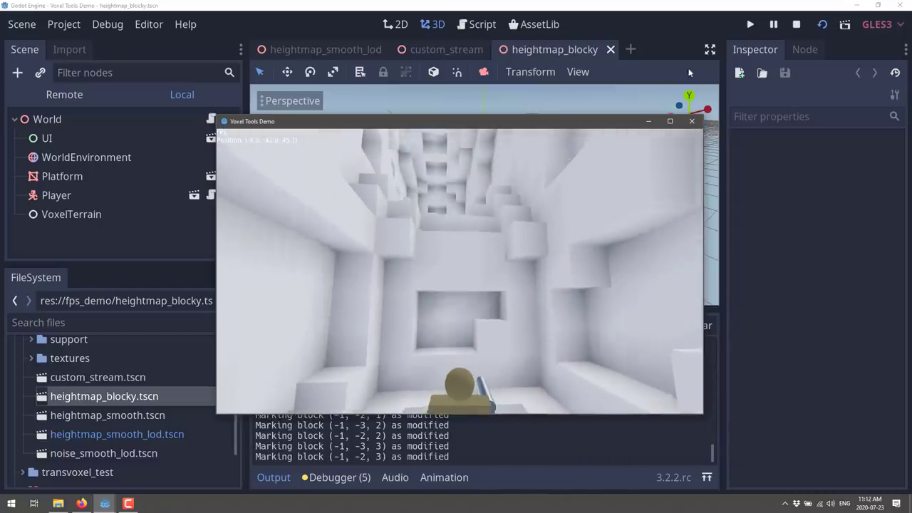
key(alt+F4)
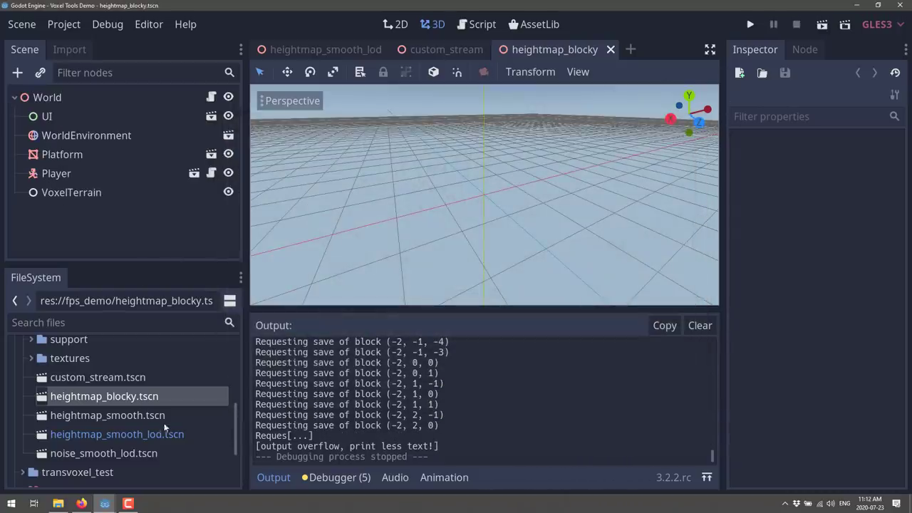
Open the heightmap_smooth.tscn scene from the fps_demo folder.
click(117, 417)
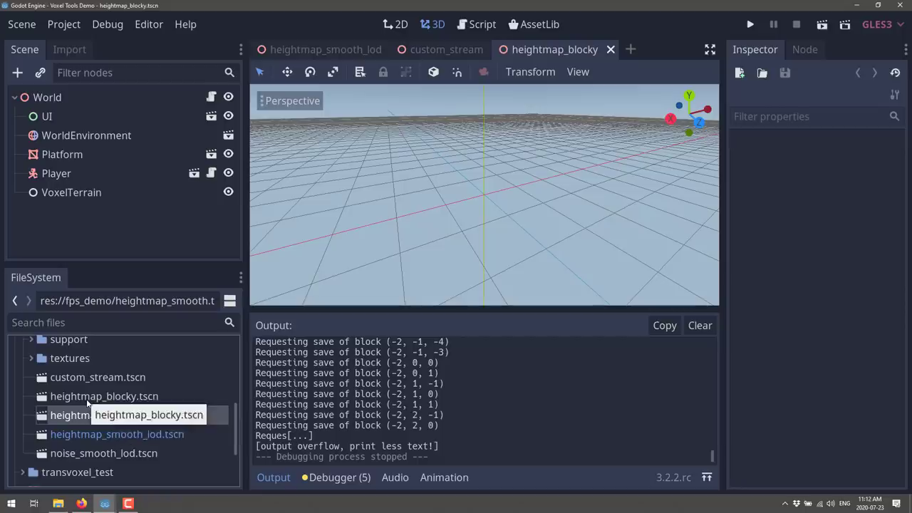
click(124, 432)
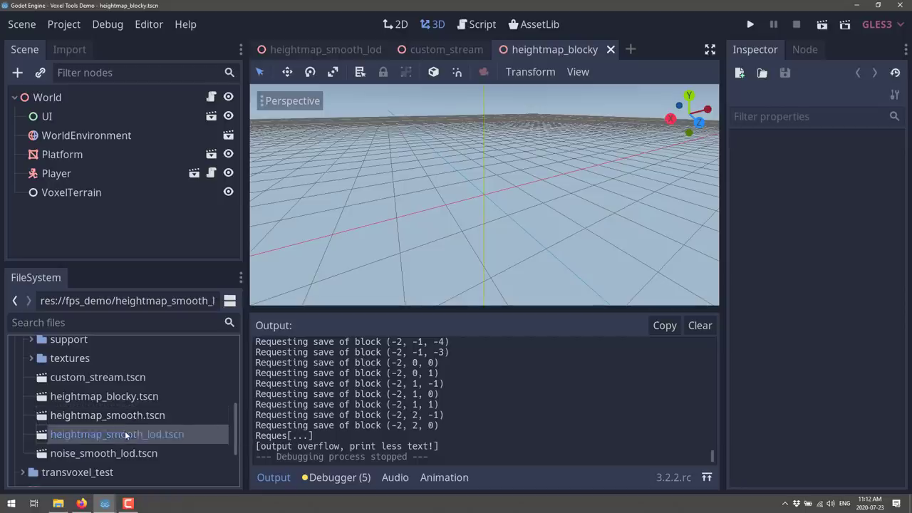
click(129, 416)
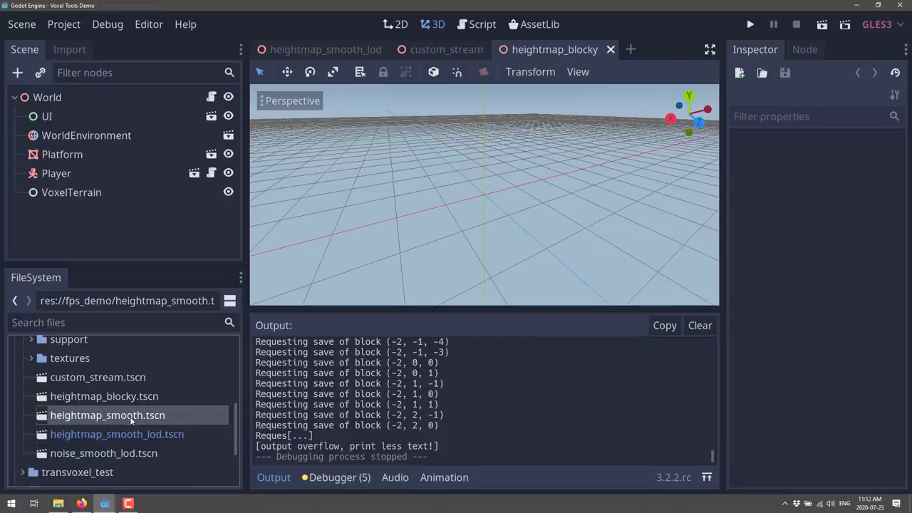
double_click(129, 416)
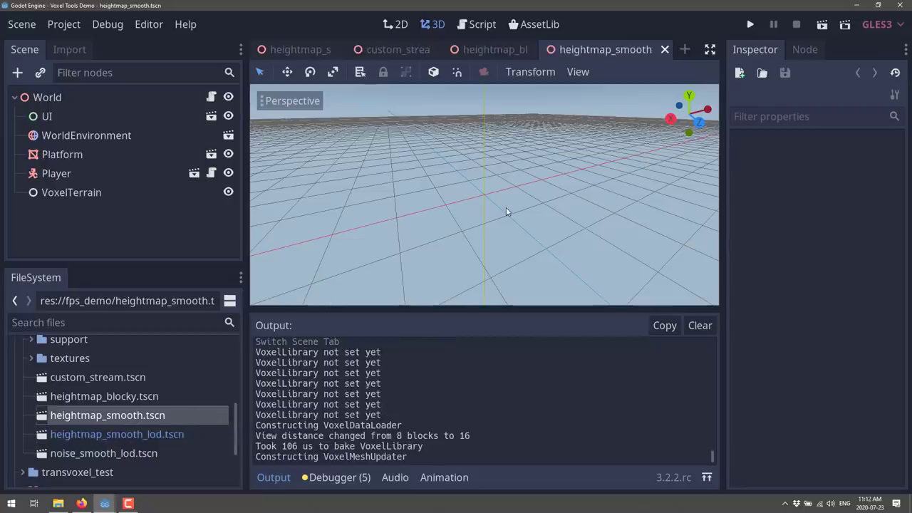
Run the heightmap_smooth scene and walk the player across the grass towards the rocky mountain.
key(F6)
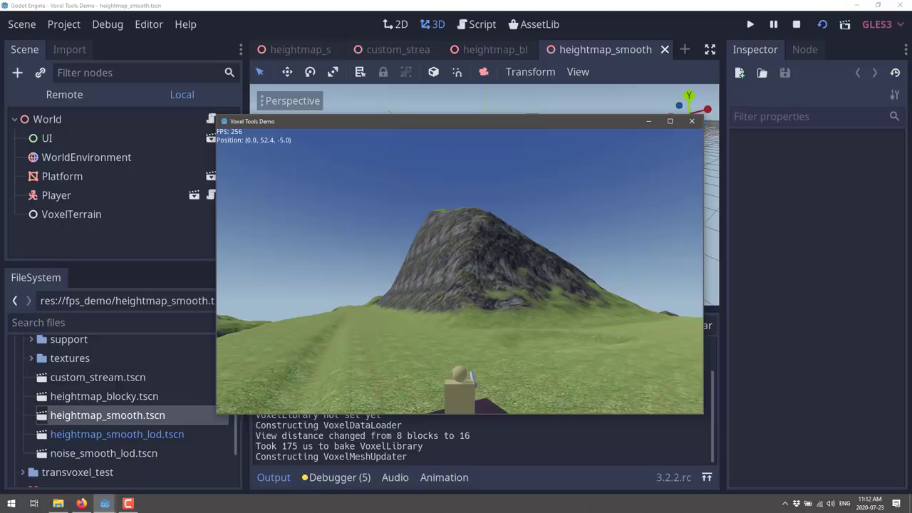
key(w)
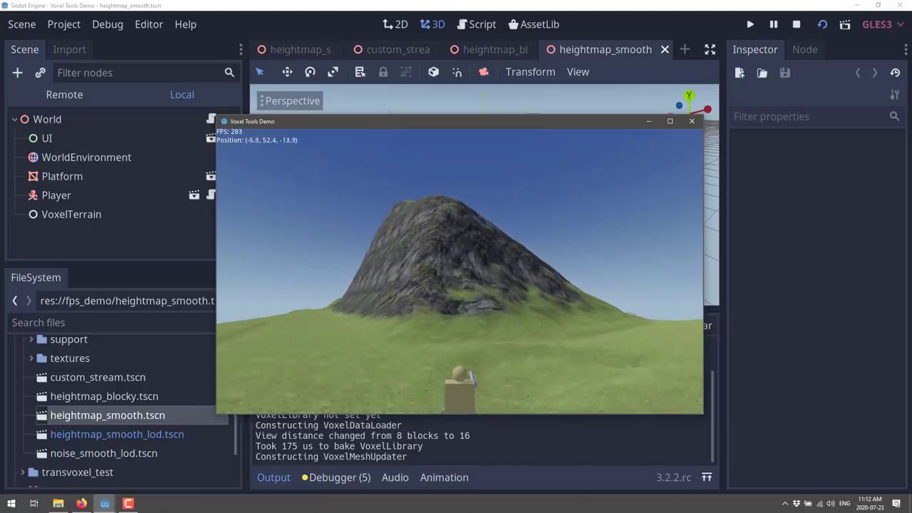
key(w)
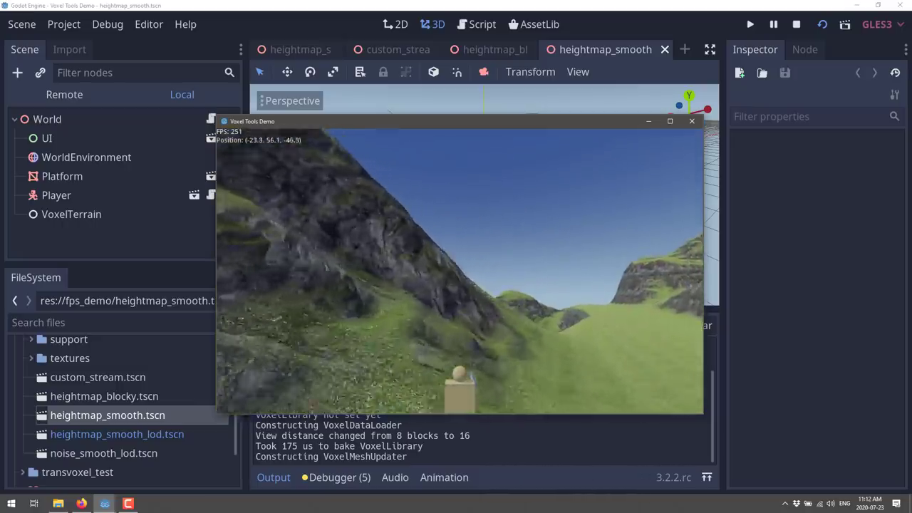
key(w)
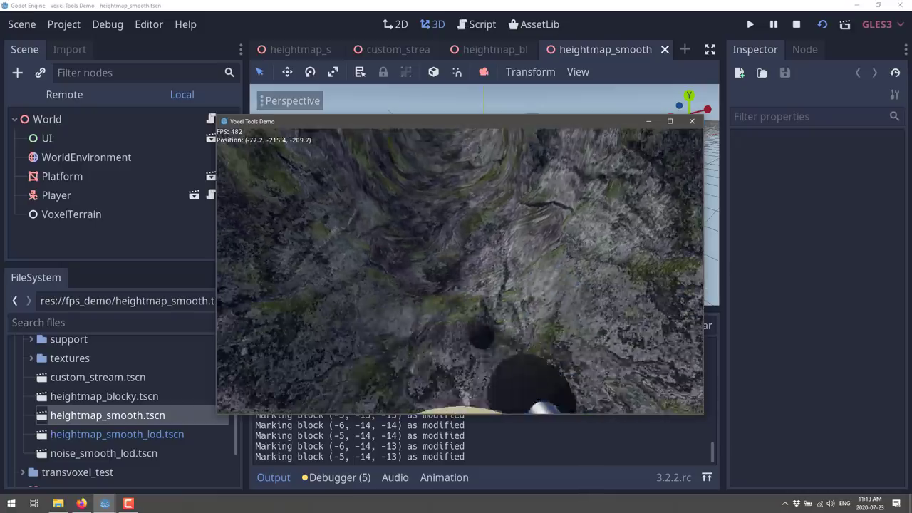
Carve a rounded tunnel through the underground rock of the smooth terrain and release the mouse from the demo.
key(w)
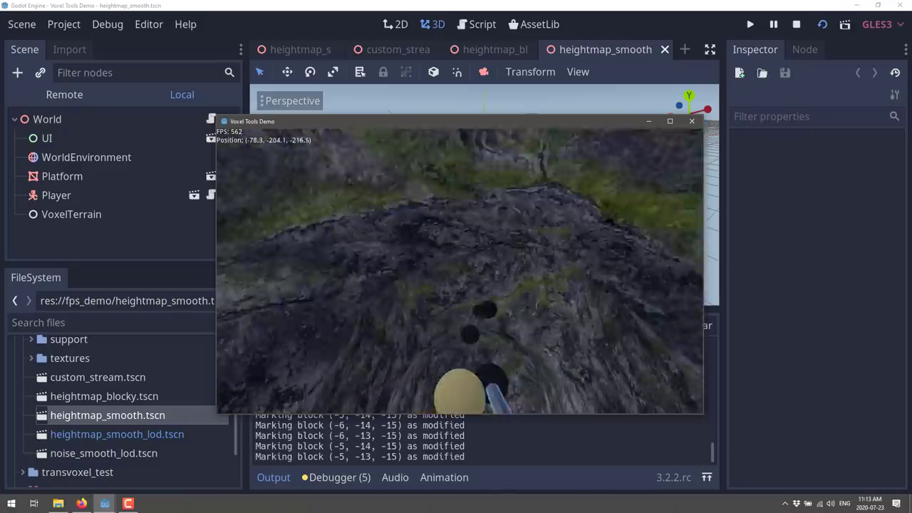
key(w)
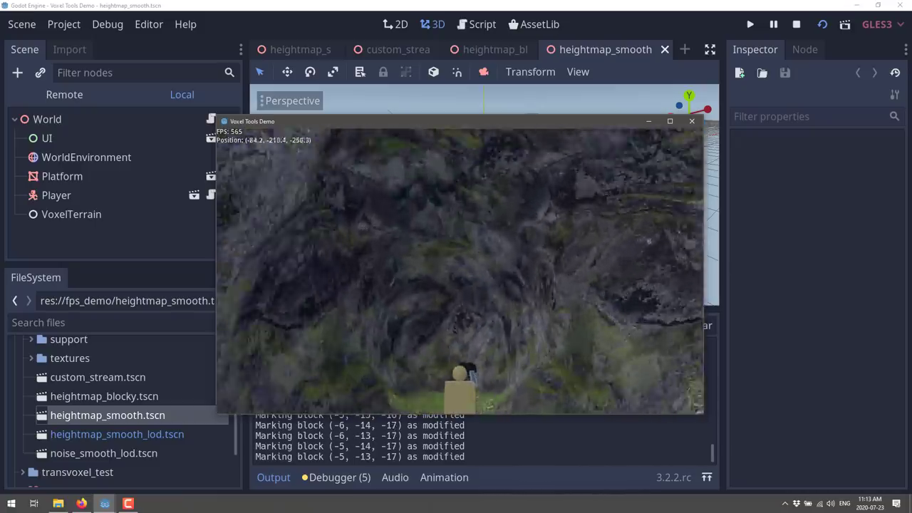
key(w)
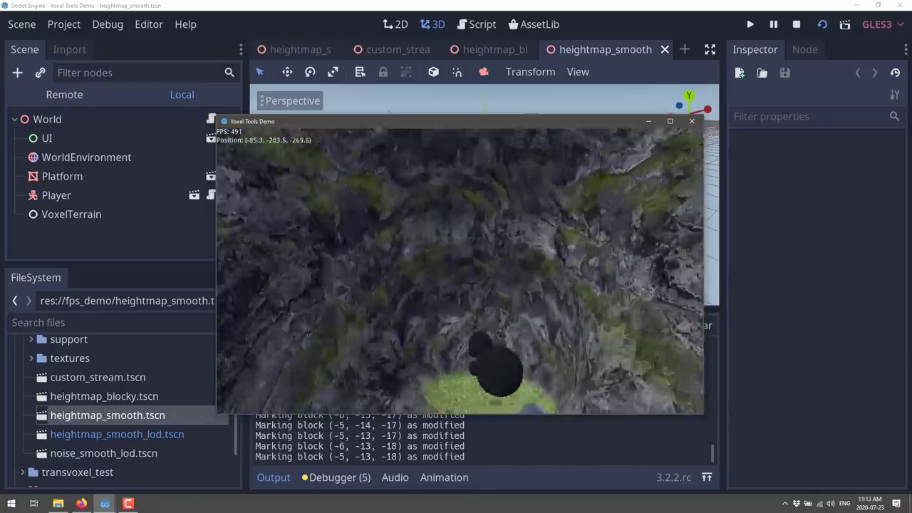
click(458, 277)
key(Escape)
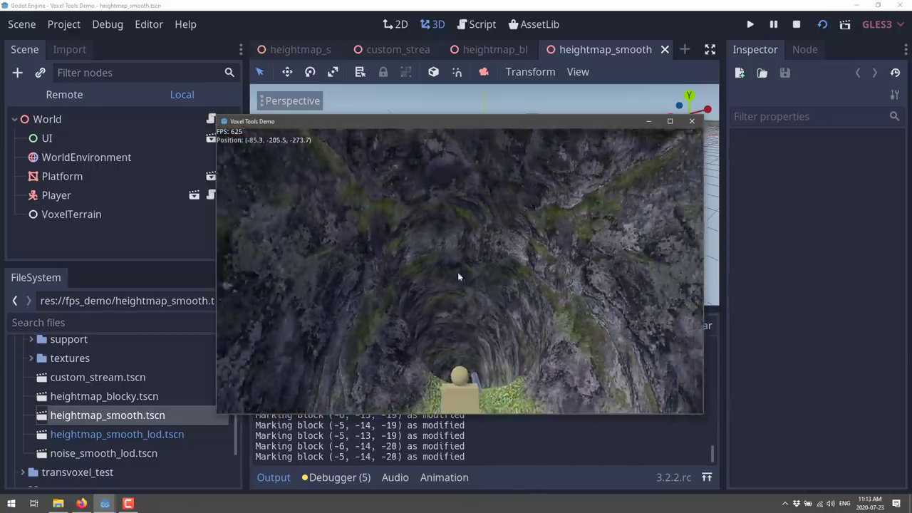
Open noise_smooth_lod.tscn from the fps_demo folder and run the scene with player control active.
double_click(92, 454)
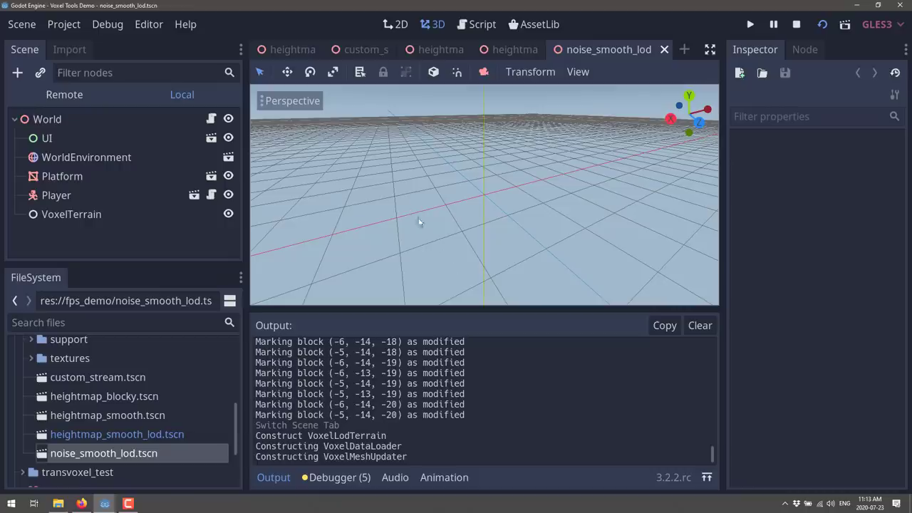
key(F6)
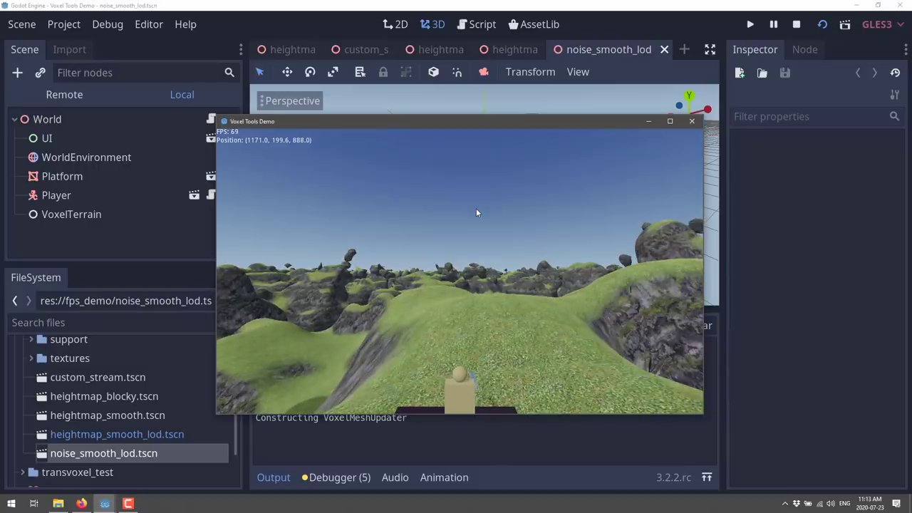
click(476, 212)
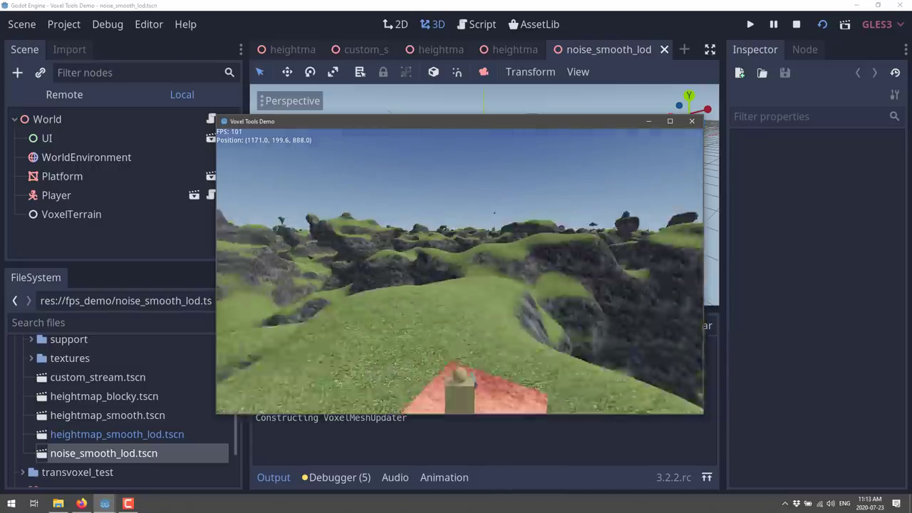
Walk the player off the starting platform across the hills and jump above the terrain while firing terrain-adding balls.
key(w)
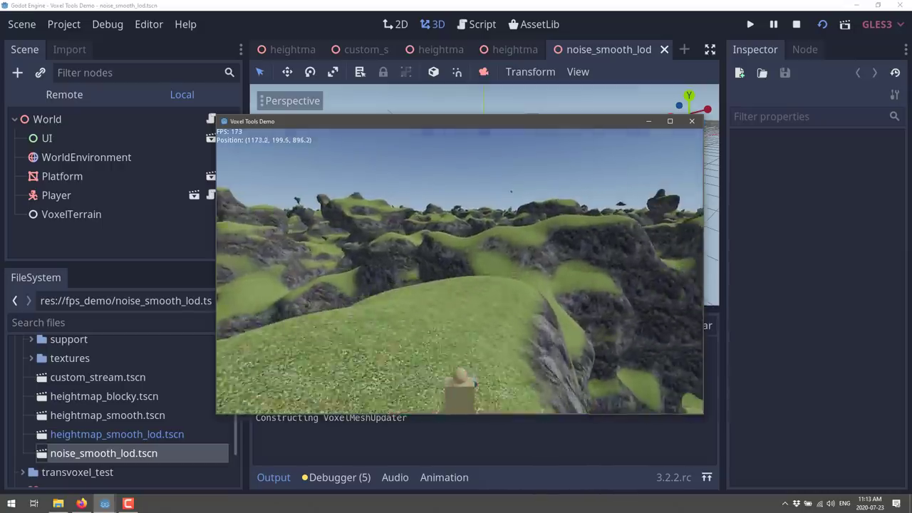
key(w)
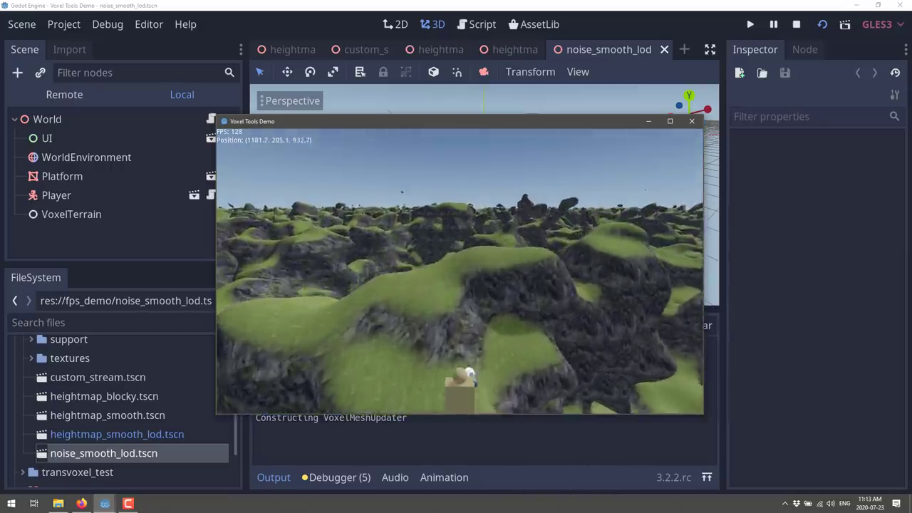
key(w)
key(space)
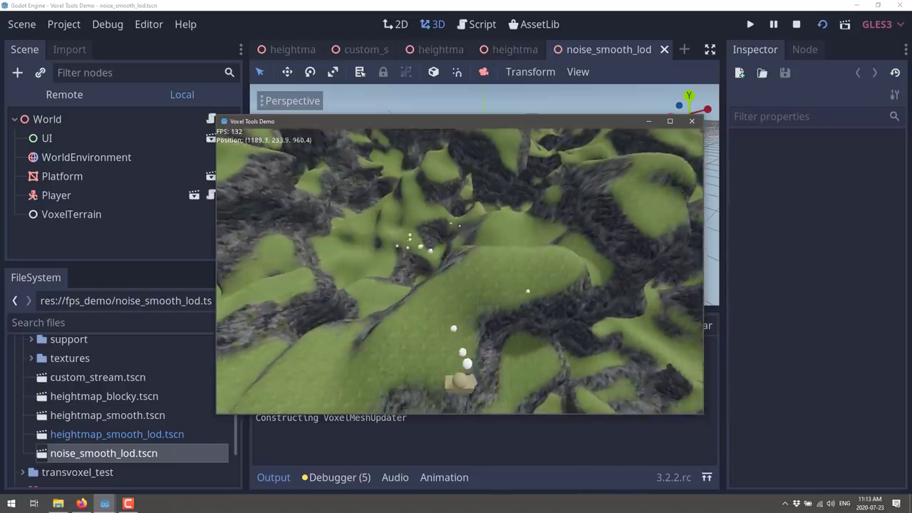
Blast holes into the grassy ridge, sink a shaft deep below the player, and close the noise_smooth_lod demo.
click(460, 270)
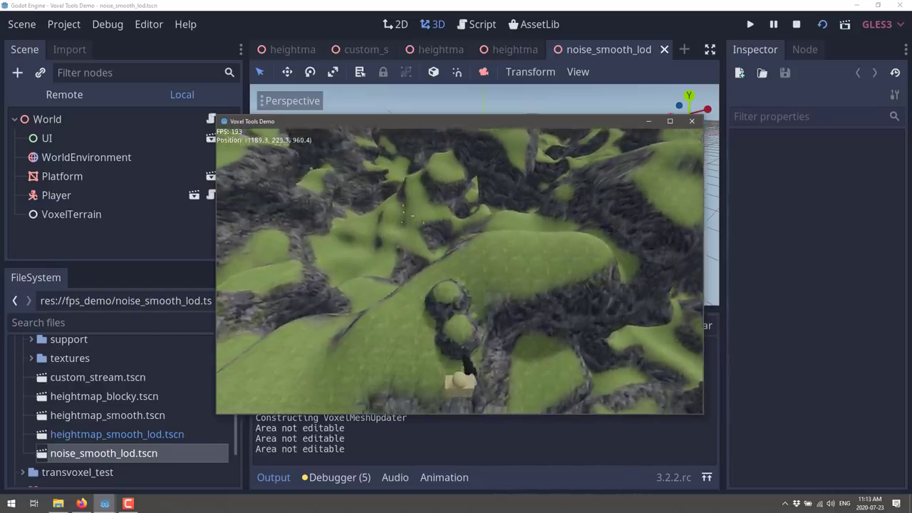
key(w)
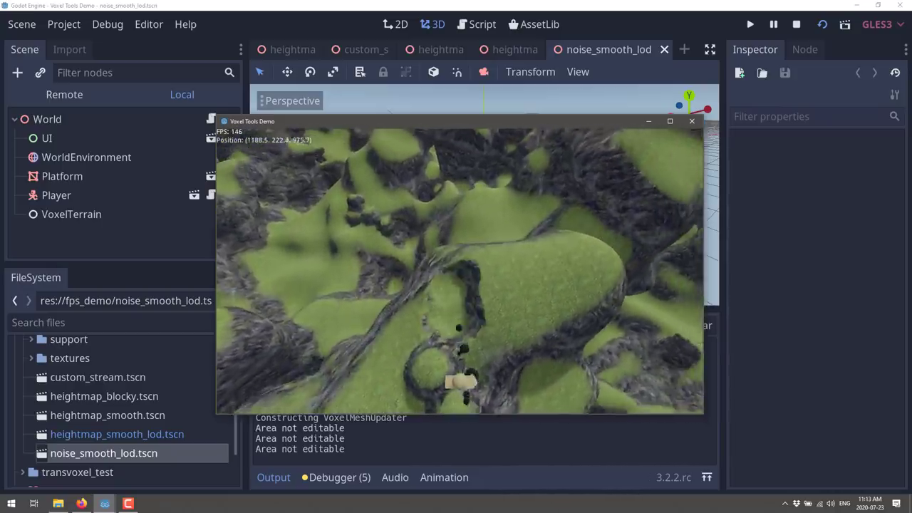
click(460, 271)
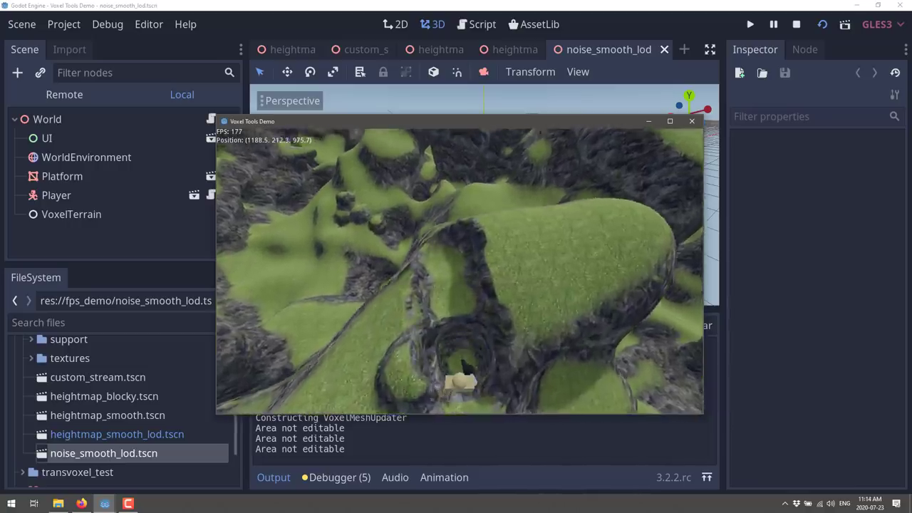
click(459, 271)
click(460, 271)
click(459, 270)
click(459, 270)
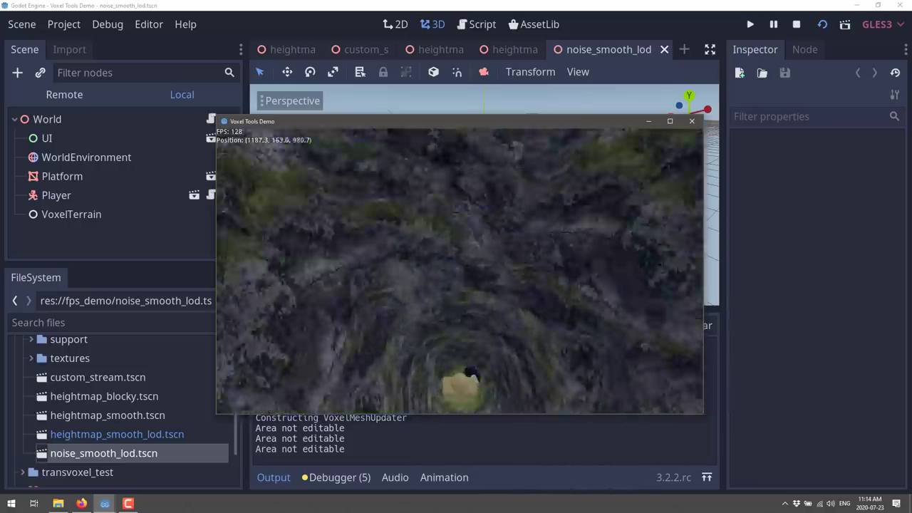
click(460, 271)
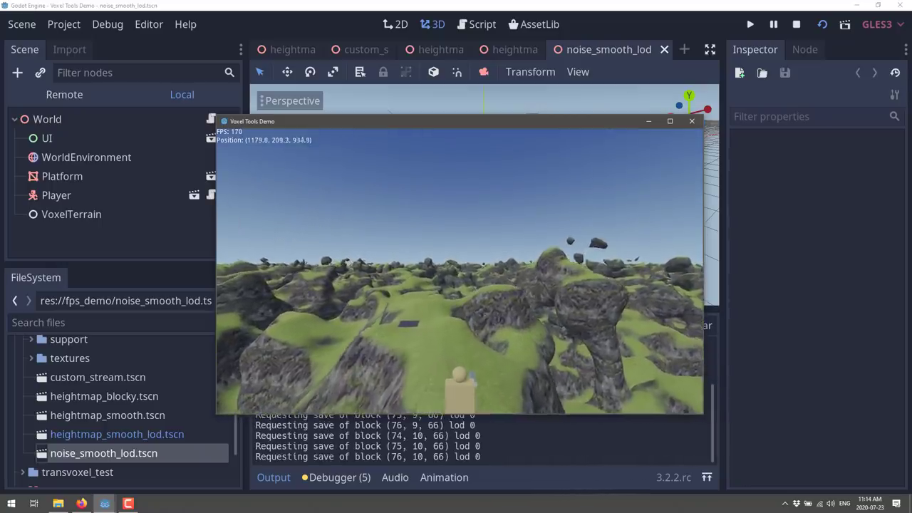
click(690, 123)
Open transvoxel_test.tscn from the transvoxel_test folder and run the scene.
scroll(85, 395, down, 2)
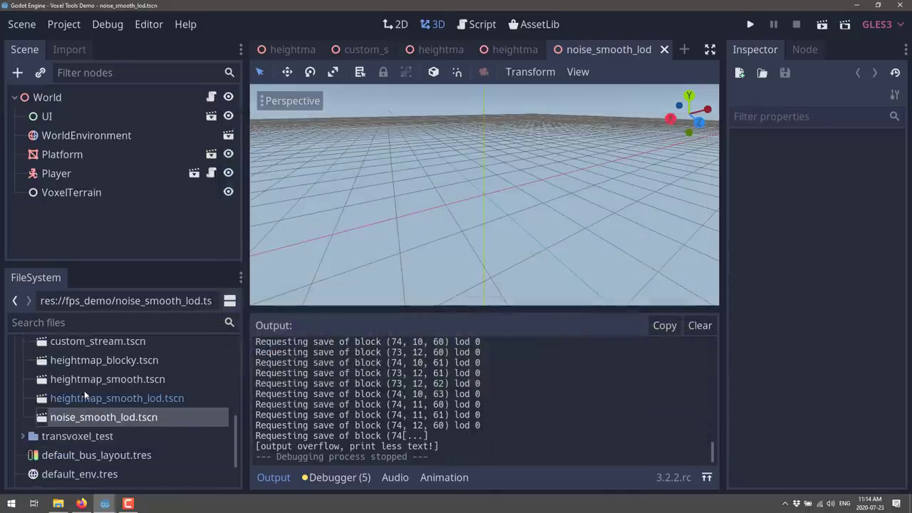
click(20, 436)
scroll(72, 427, down, 2)
click(97, 443)
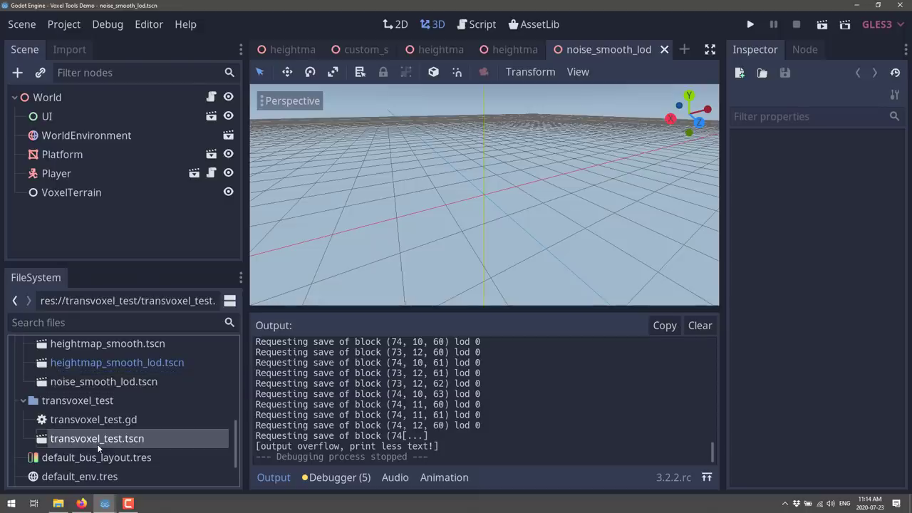
double_click(97, 444)
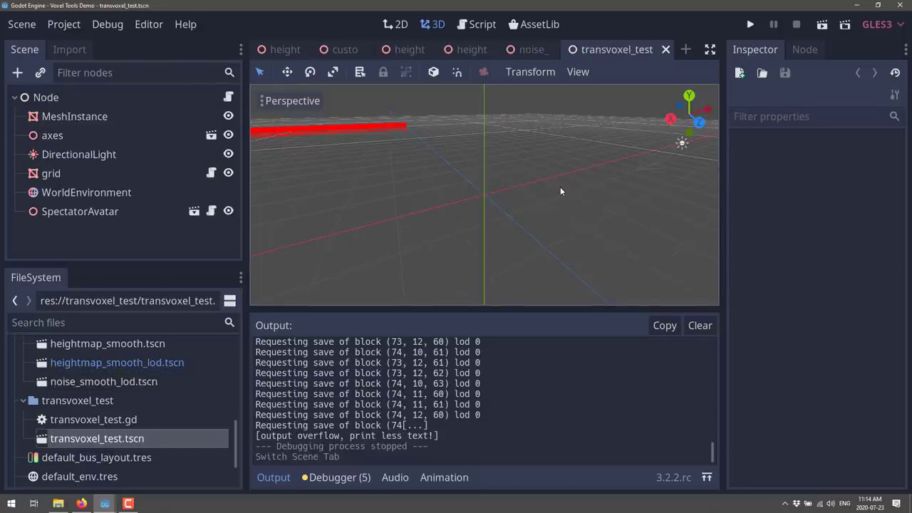
key(F6)
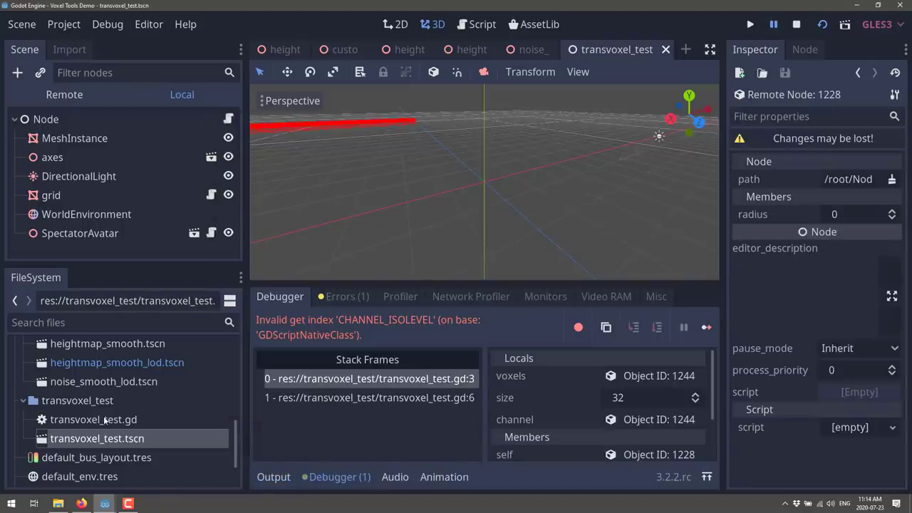
Open custom_stream.tscn from the fps_demo folder and run the scene with player control active.
scroll(100, 406, up, 4)
click(103, 381)
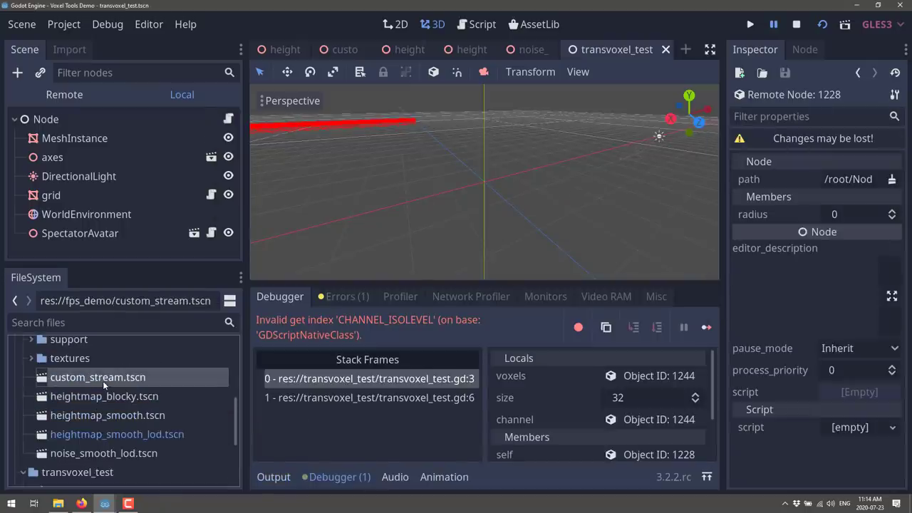
double_click(103, 380)
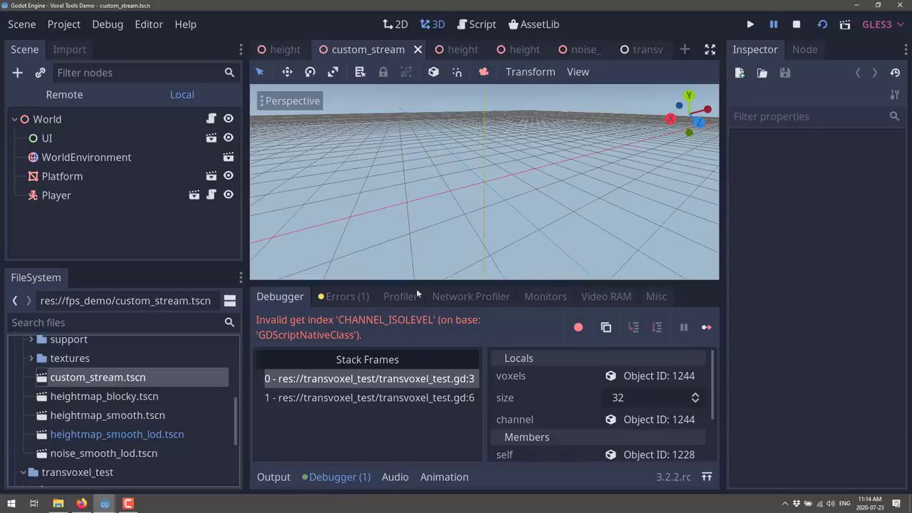
key(F6)
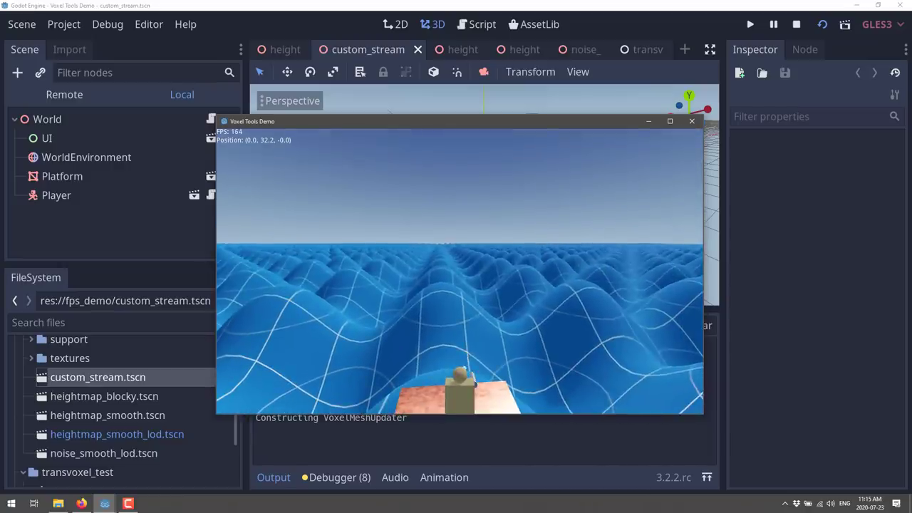
click(459, 270)
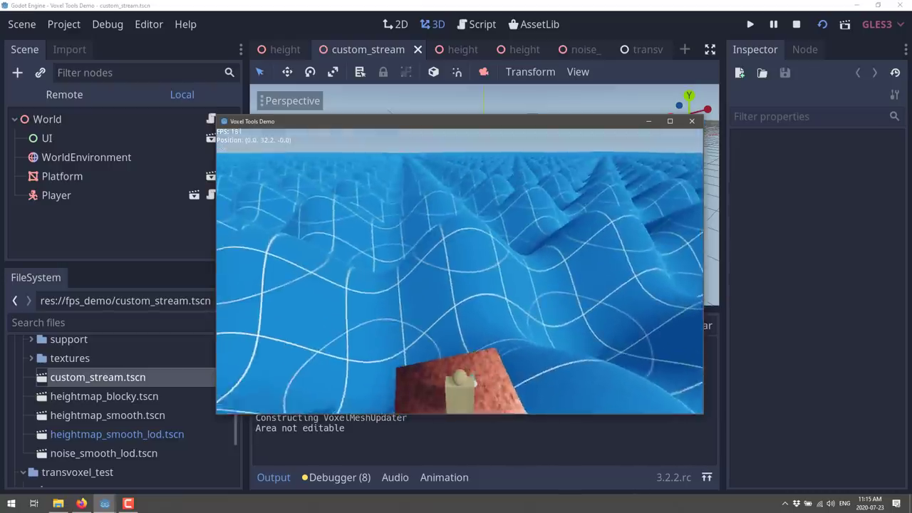
Walk across the starting platform while firing terrain-removing balls to blast a hole in the blue wavy terrain.
key(w)
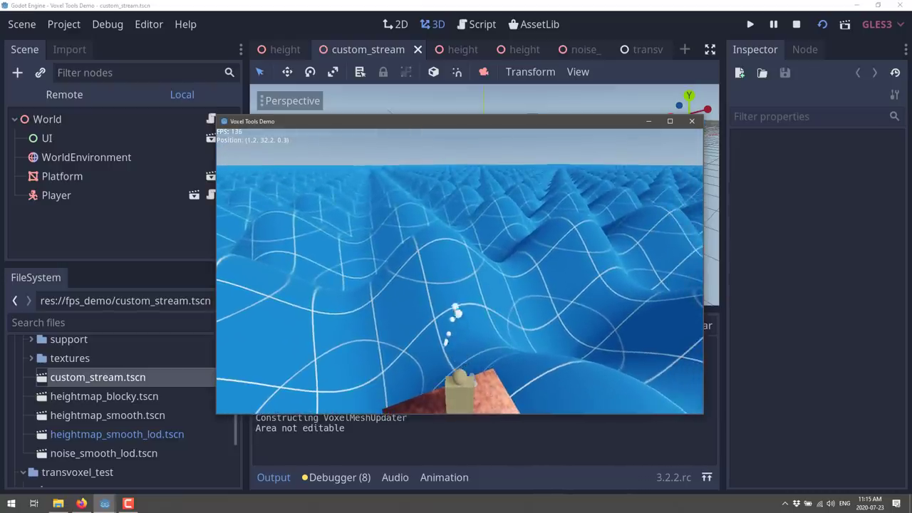
right_click(459, 270)
right_click(459, 271)
right_click(460, 270)
right_click(459, 271)
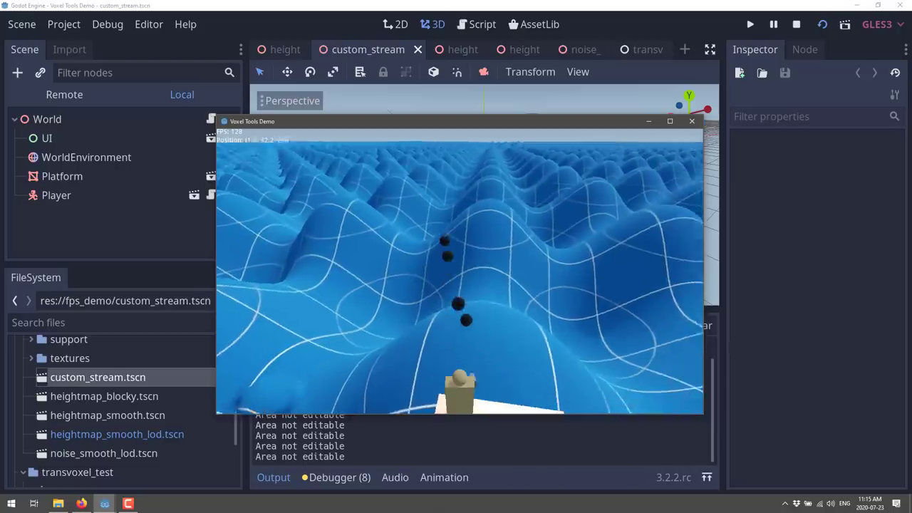
right_click(460, 271)
right_click(459, 271)
right_click(460, 271)
right_click(460, 270)
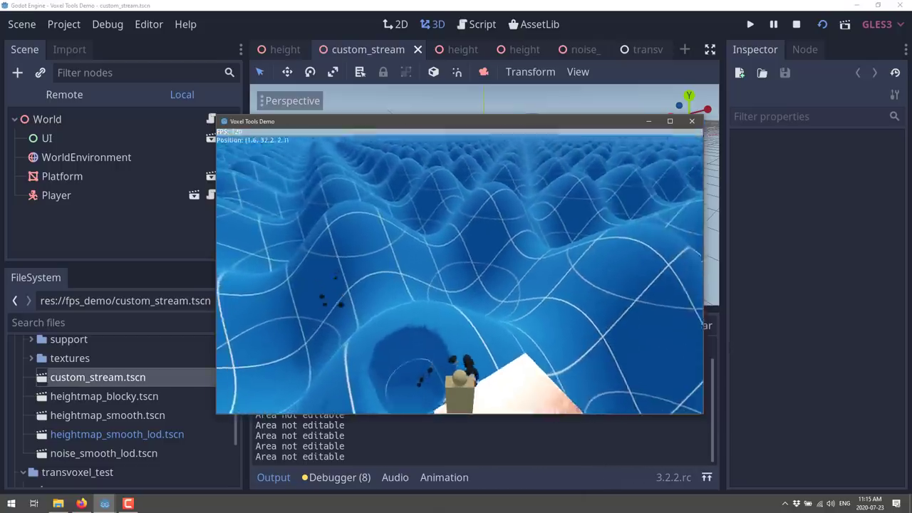
Walk off the platform into the blue terrain and blast more holes around the player.
key(w)
right_click(459, 271)
right_click(459, 271)
right_click(460, 271)
right_click(460, 270)
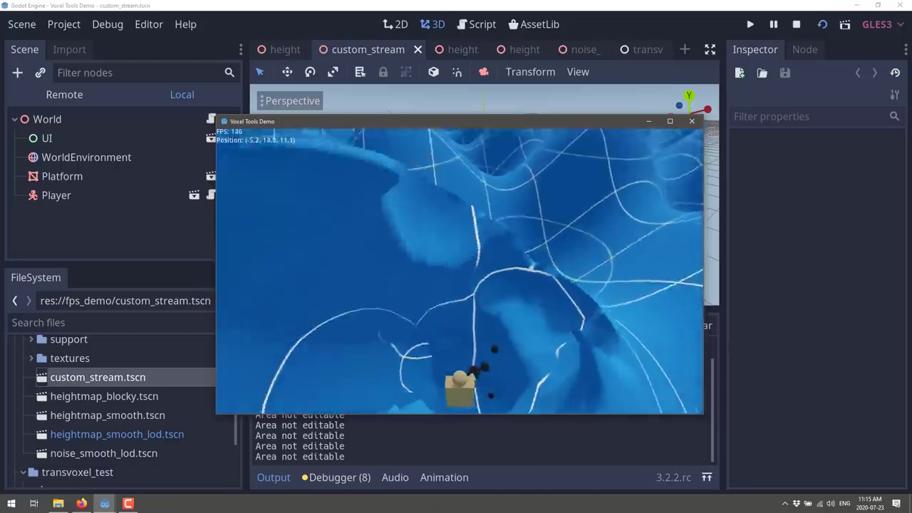
Move the player out of the pit, jump across the blue wave hills, and close the custom_stream demo.
key(w)
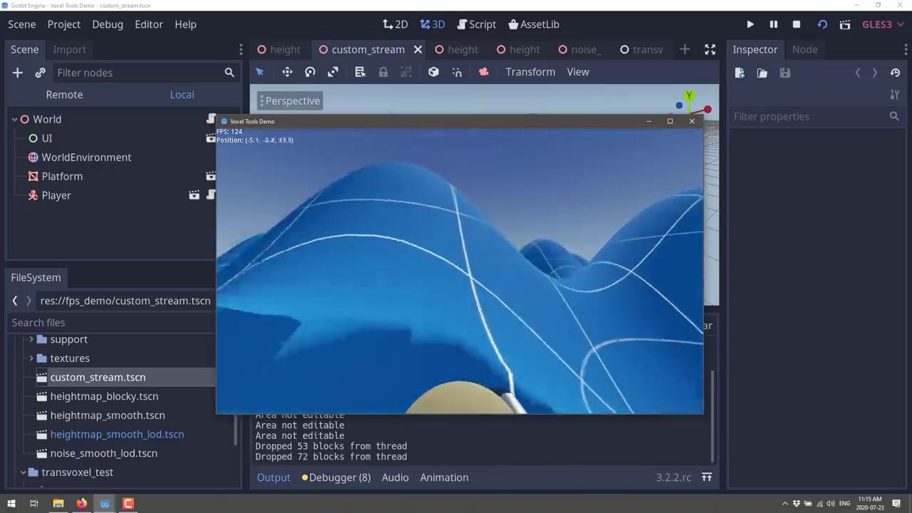
key(w)
key(space)
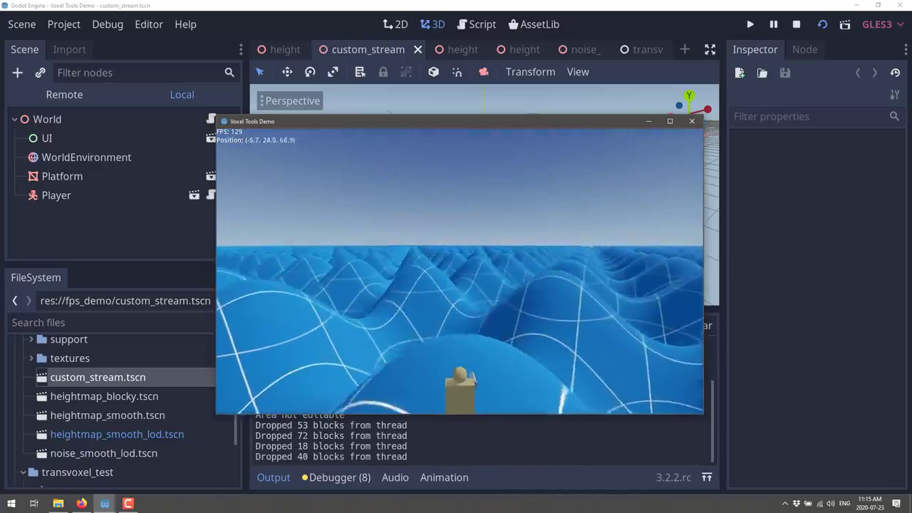
key(space)
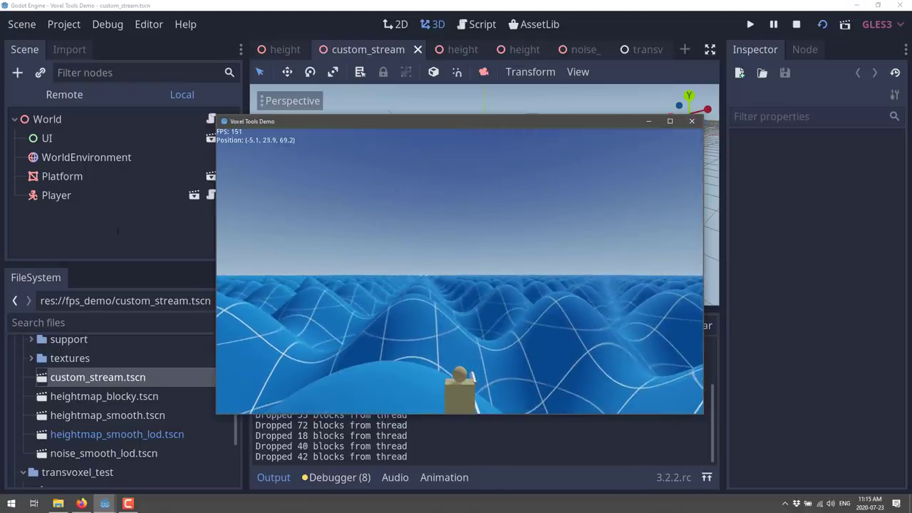
click(692, 121)
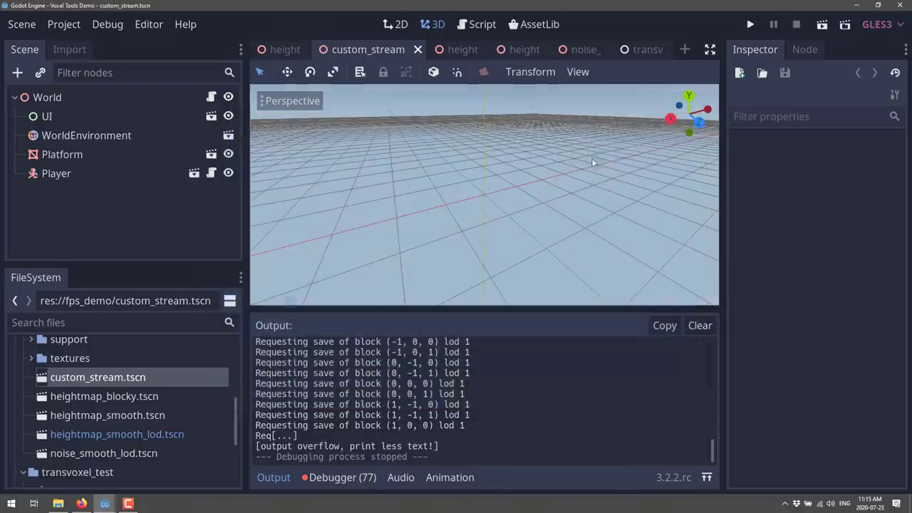
Open heightmap_blocky.tscn and show the VoxelTerrain node's properties in a widened Inspector.
double_click(114, 397)
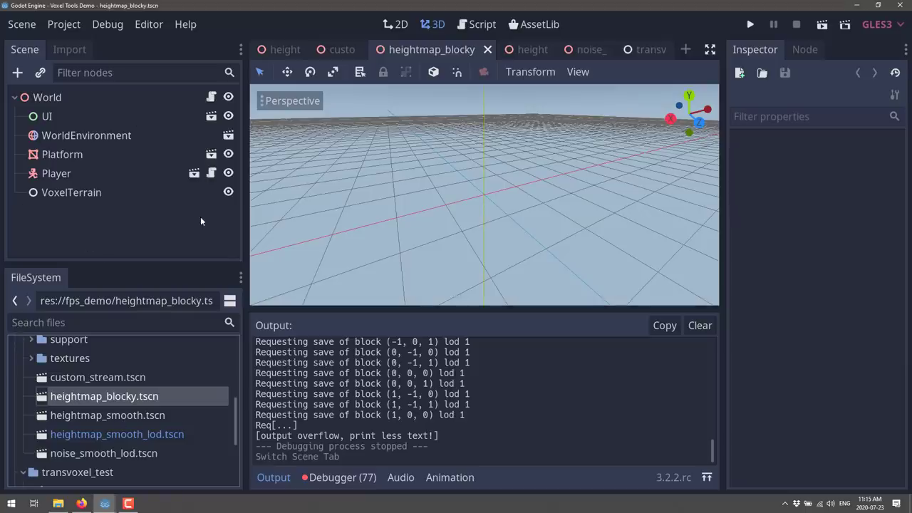
click(72, 178)
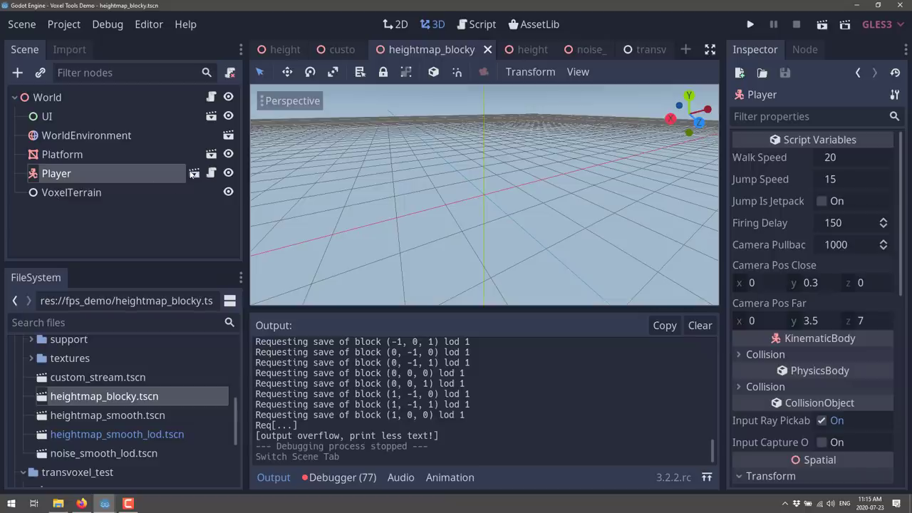
click(87, 194)
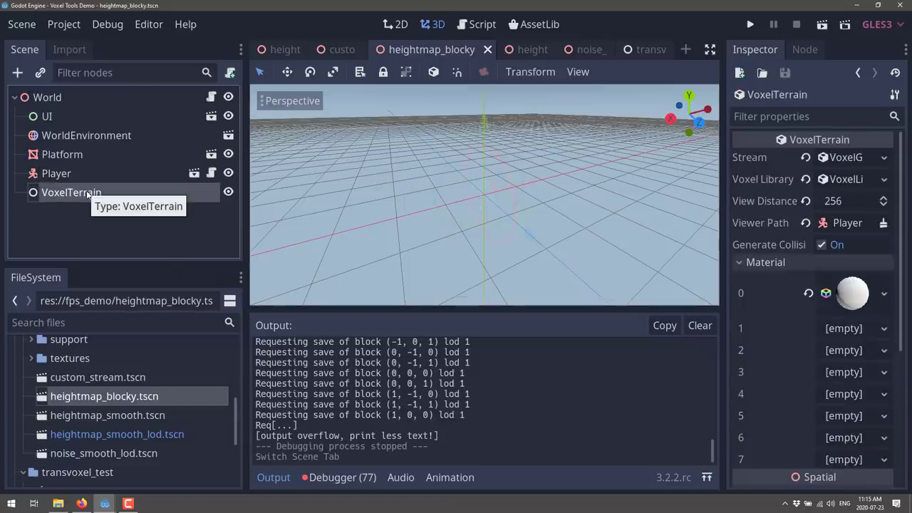
click(87, 194)
click(149, 238)
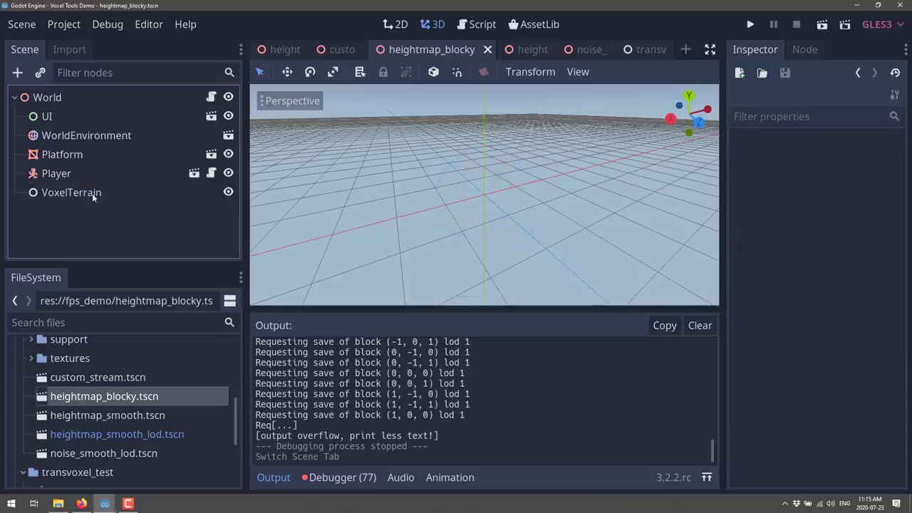
click(92, 195)
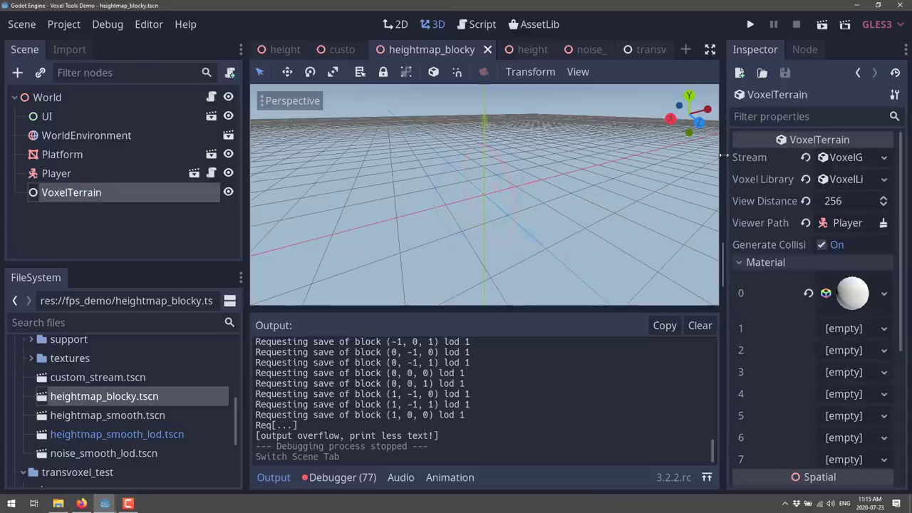
drag(722, 264, 540, 162)
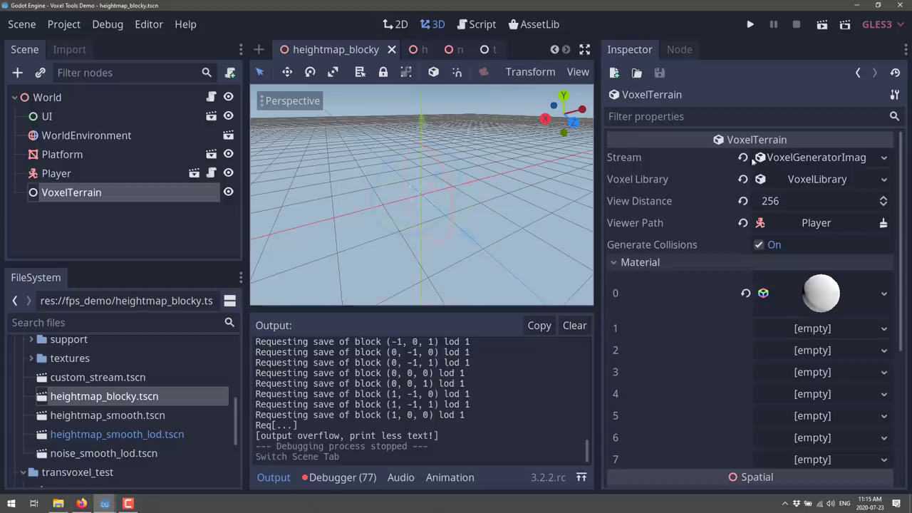
Examine the VoxelTerrain's available Stream types, Voxel Library options and remaining properties without changing any of them.
click(884, 157)
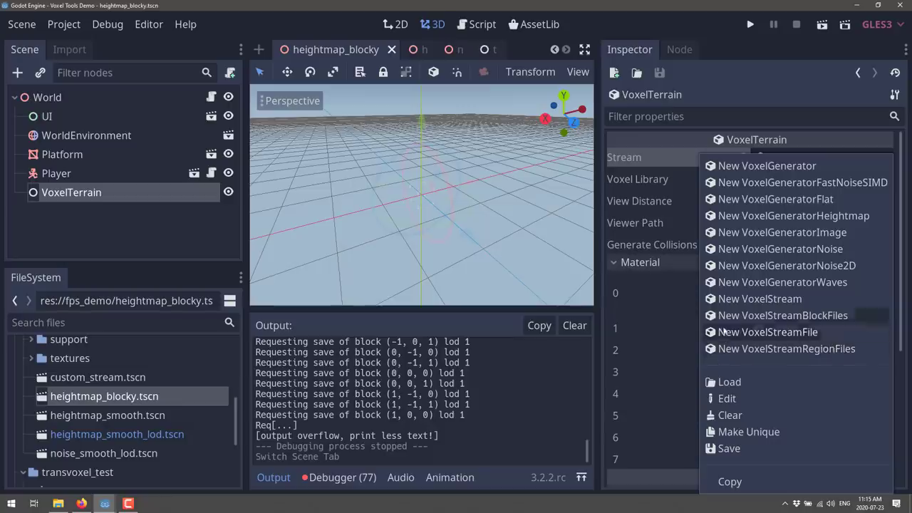
click(790, 88)
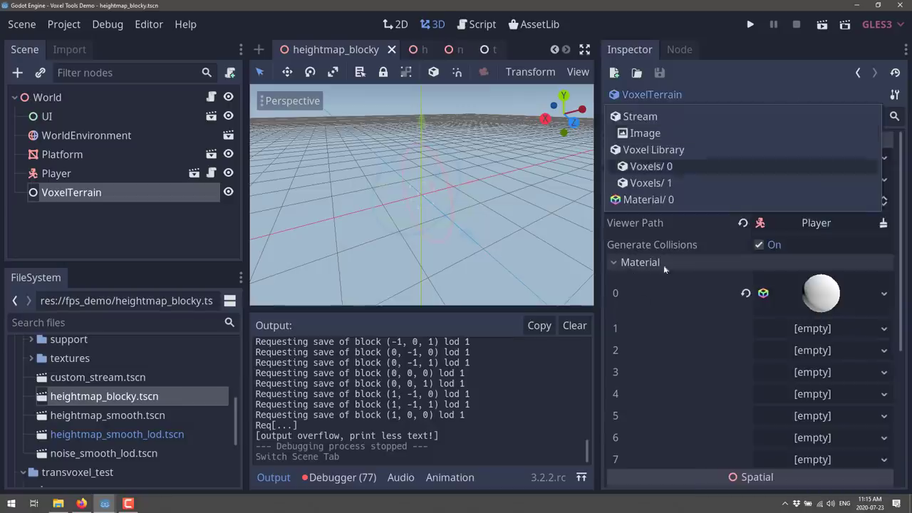
click(693, 390)
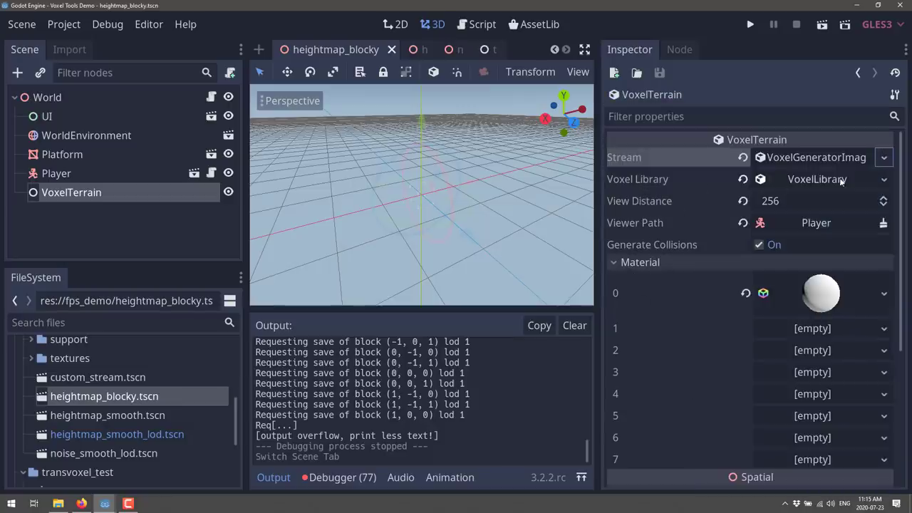
click(883, 180)
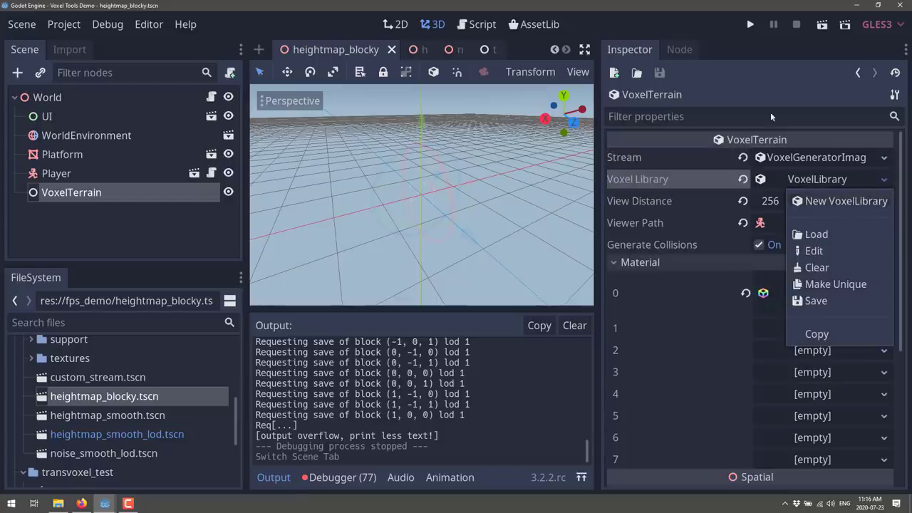
click(749, 96)
click(742, 82)
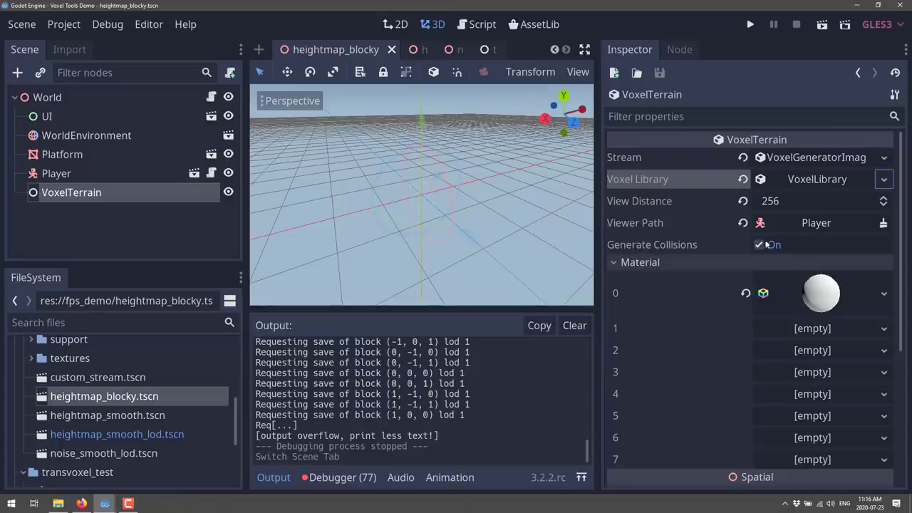
scroll(790, 365, down, 5)
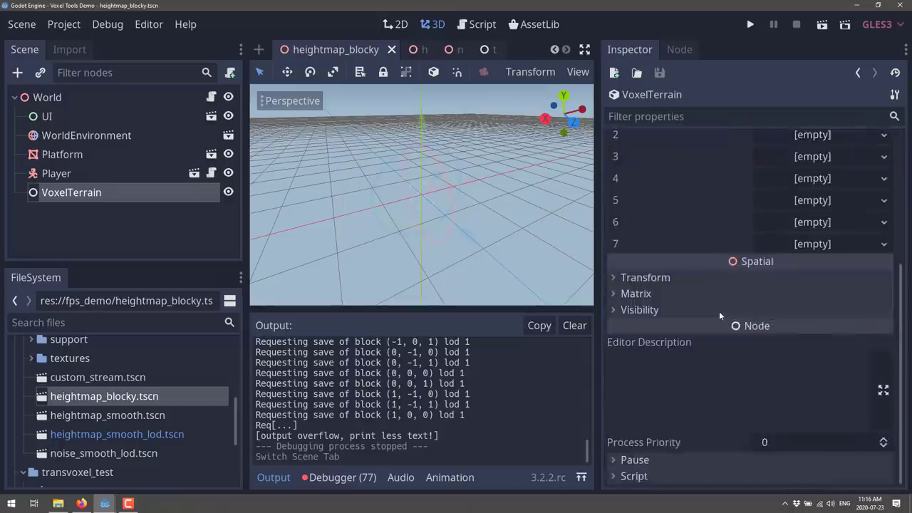
scroll(794, 342, up, 4)
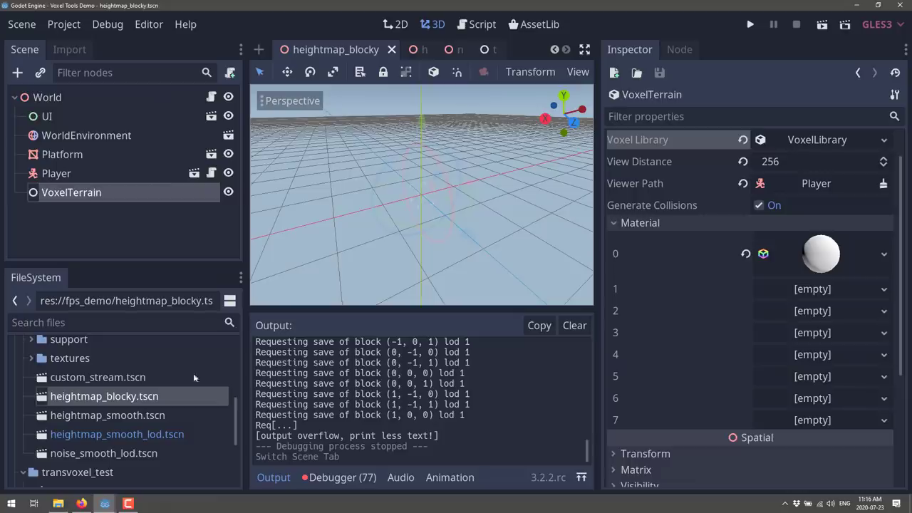
Open heightmap_smooth.tscn and expand the image generator settings of its VoxelTerrain's Stream.
double_click(105, 415)
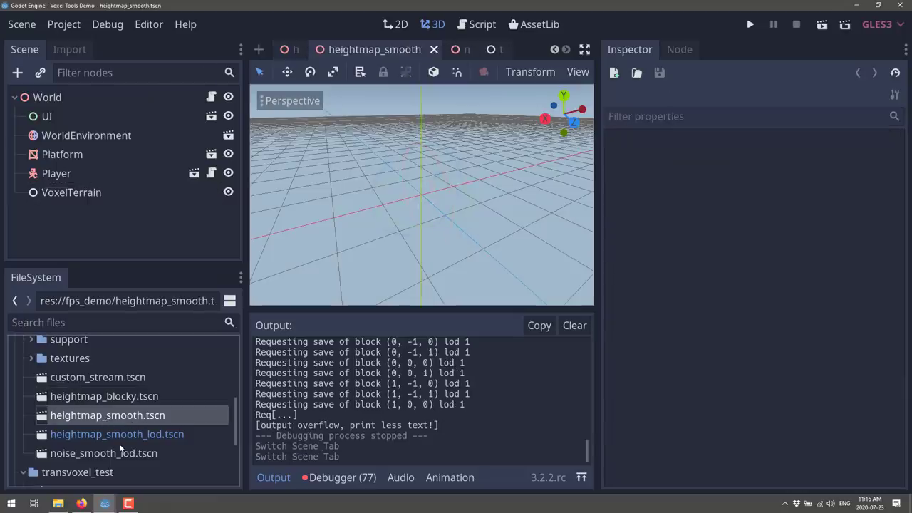
click(112, 200)
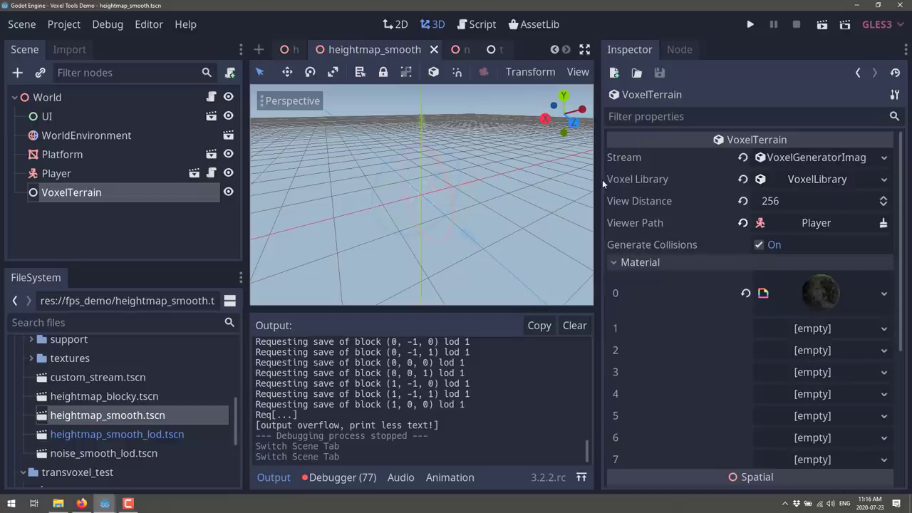
click(829, 158)
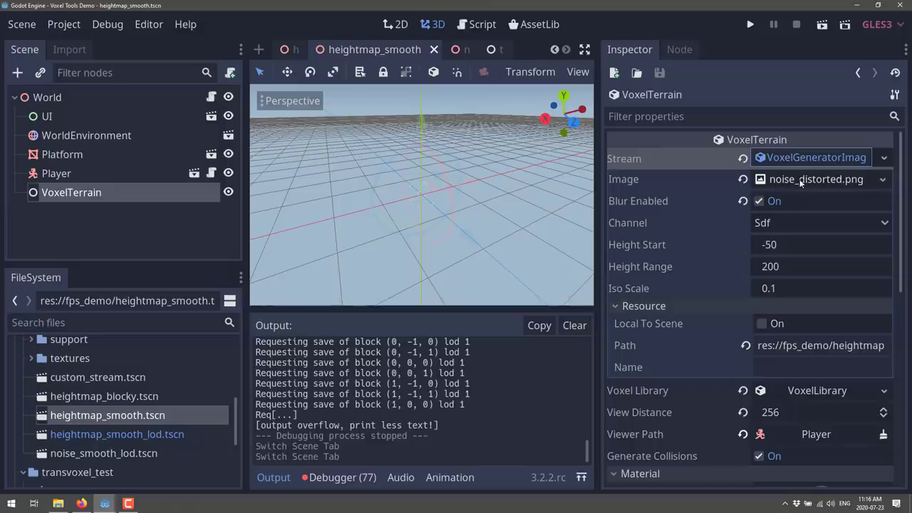
Locate the generator's source image noise_distorted.png on disk and open it in the image viewer to examine the heightmap.
click(882, 180)
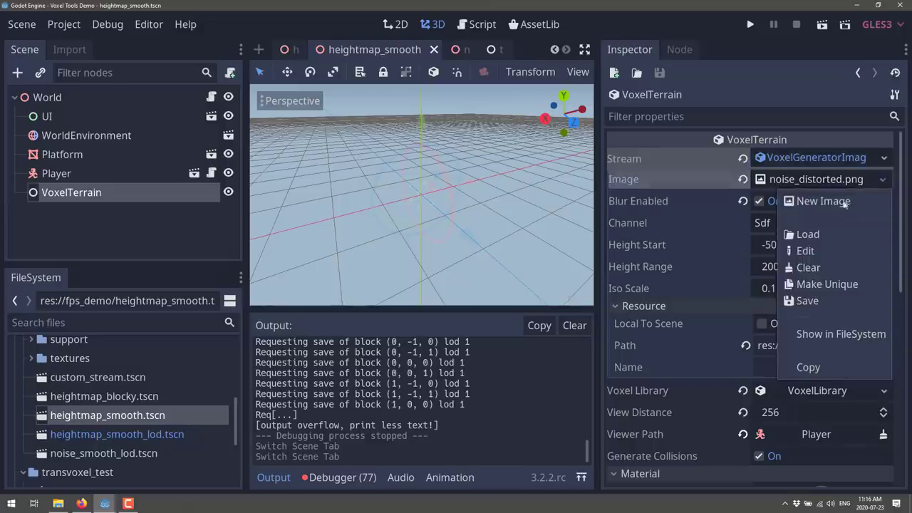
click(826, 335)
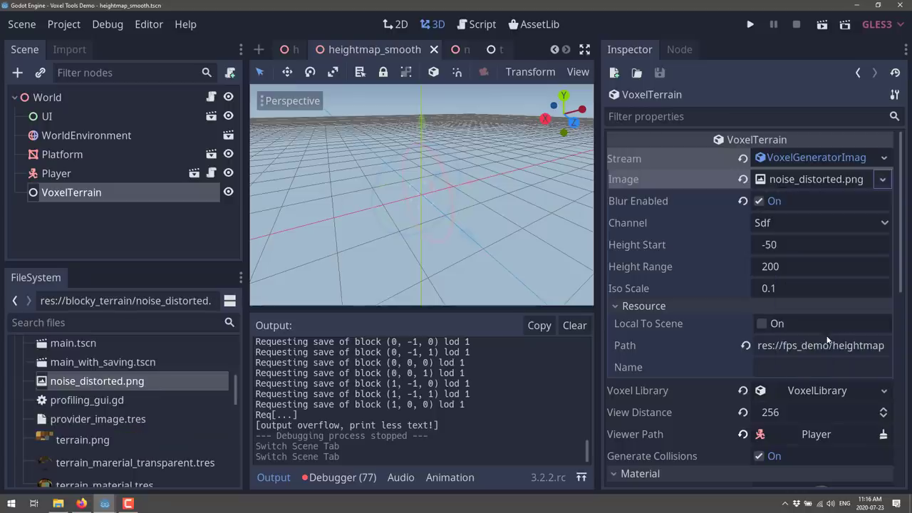
right_click(90, 387)
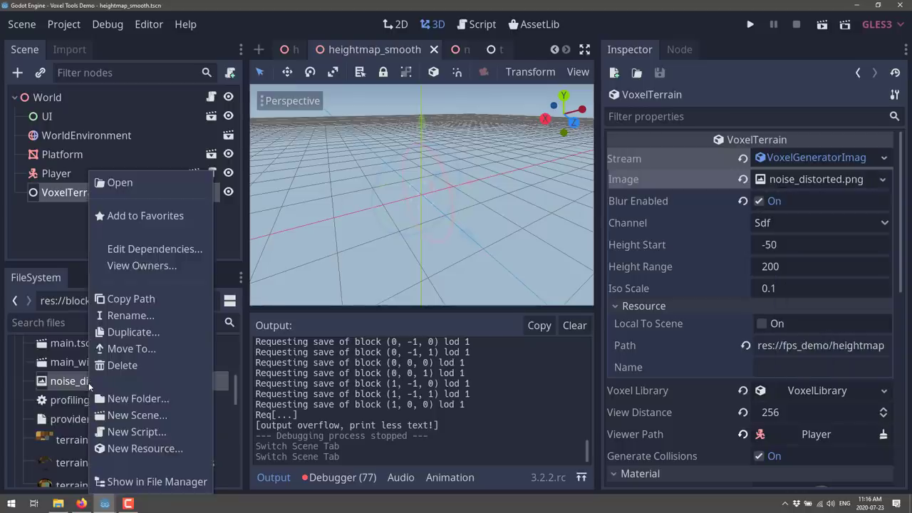
click(142, 482)
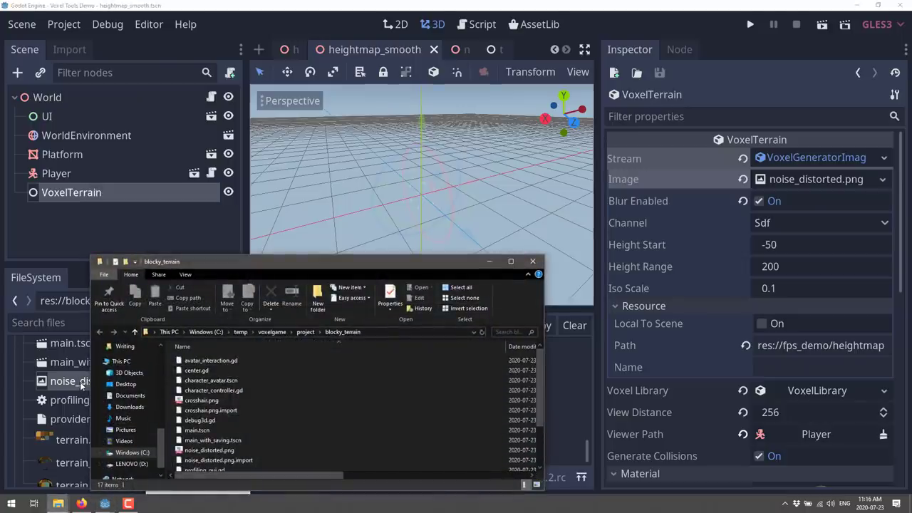
drag(358, 263, 482, 124)
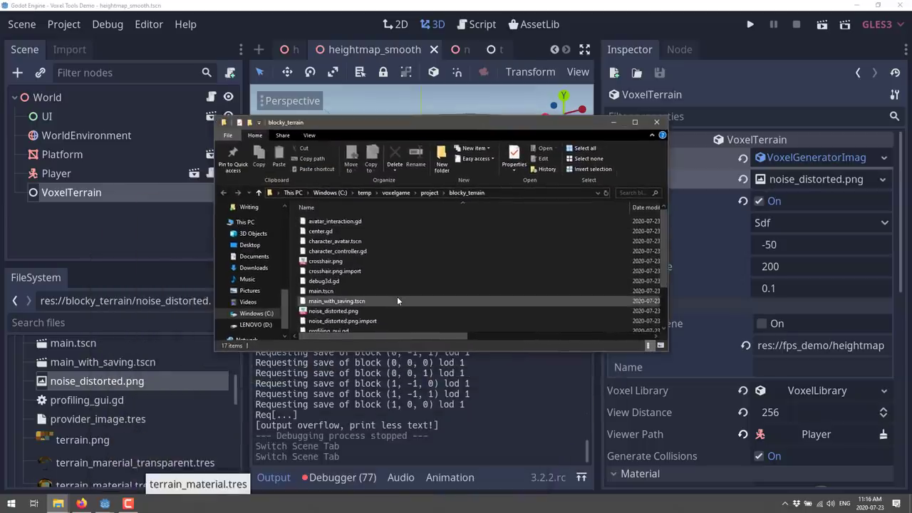
click(323, 311)
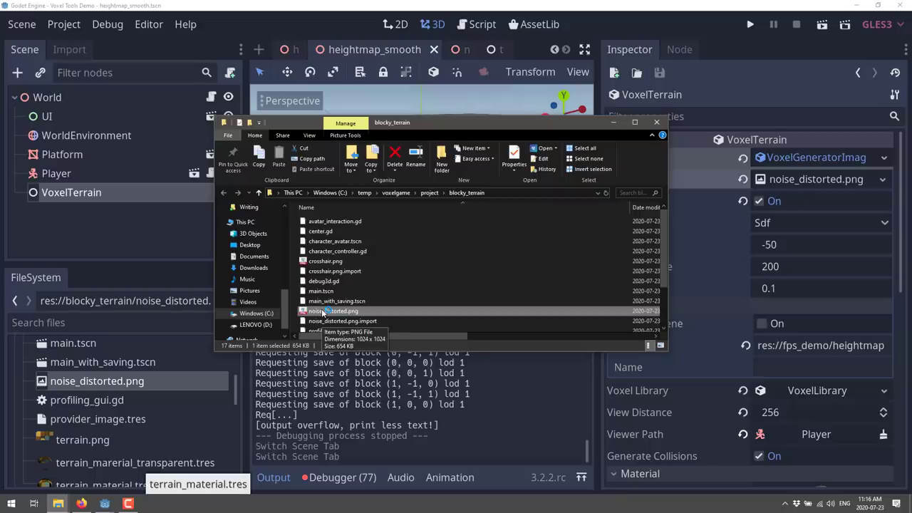
double_click(322, 311)
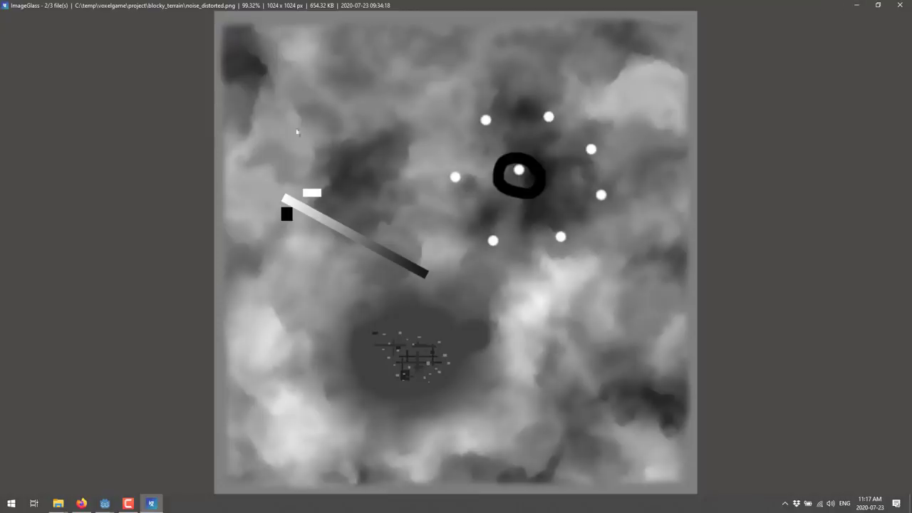
Close the heightmap image and its folder window, and review the generator and stream types available for the VoxelTerrain's Stream.
click(900, 6)
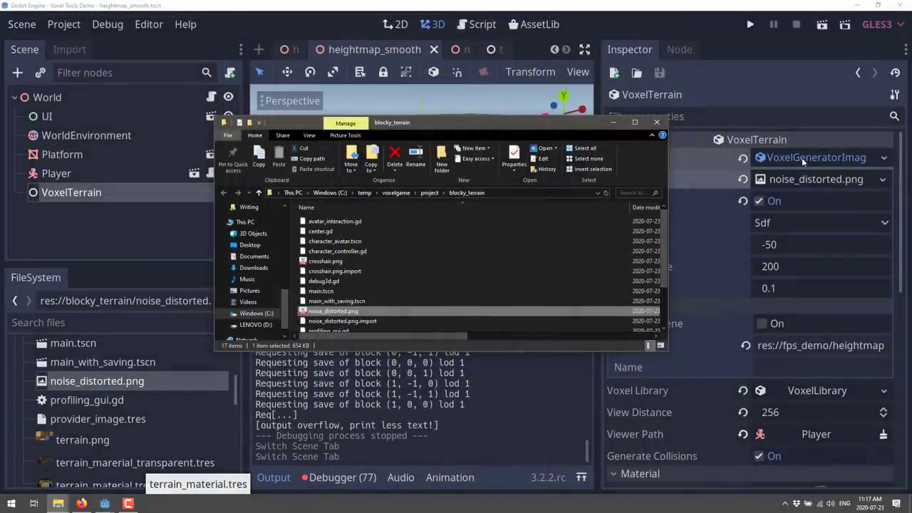
click(657, 122)
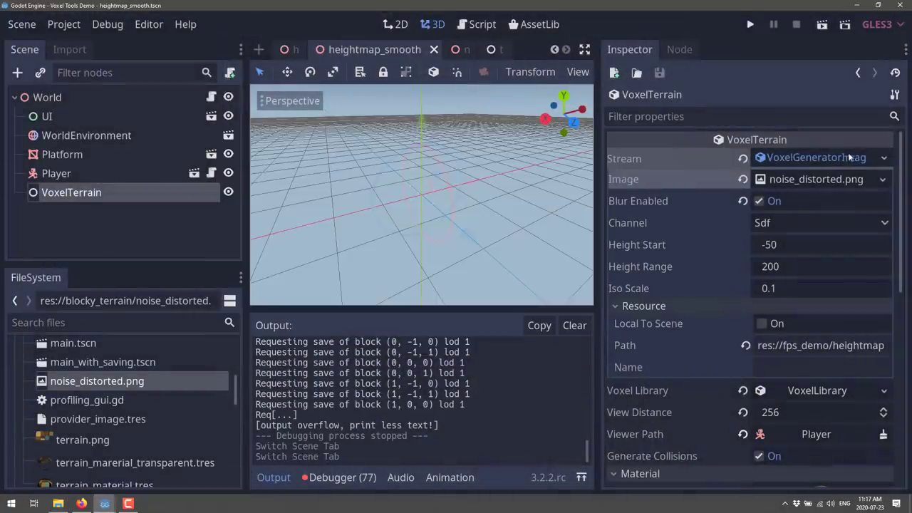
click(889, 159)
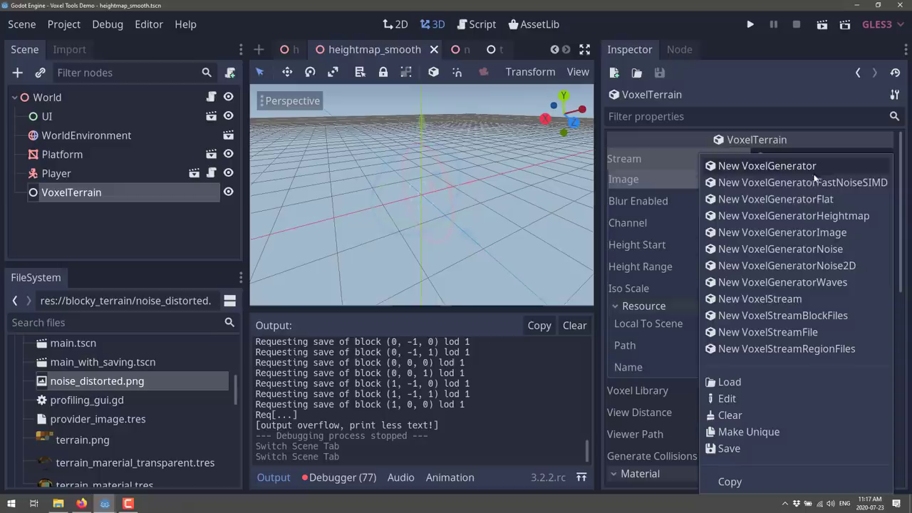
click(804, 235)
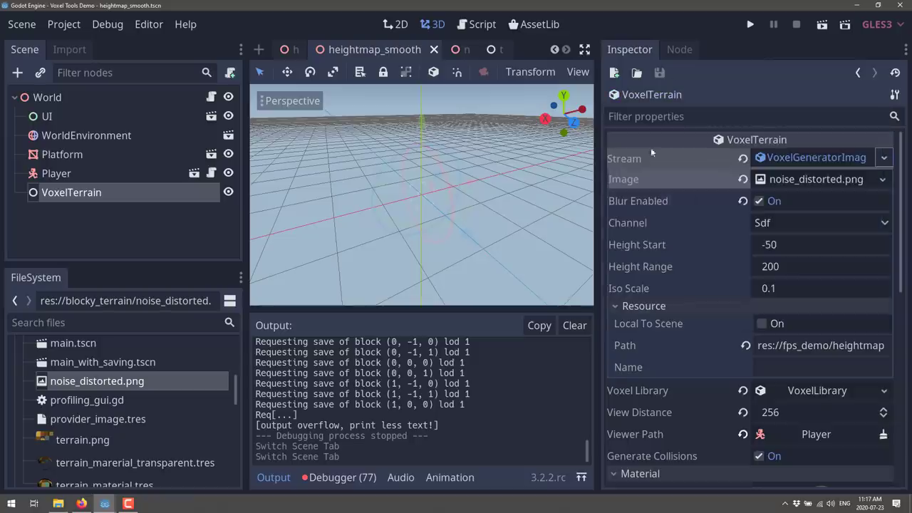
Open the material in slot 0 of the VoxelTerrain for editing to show its shader settings.
scroll(711, 257, down, 4)
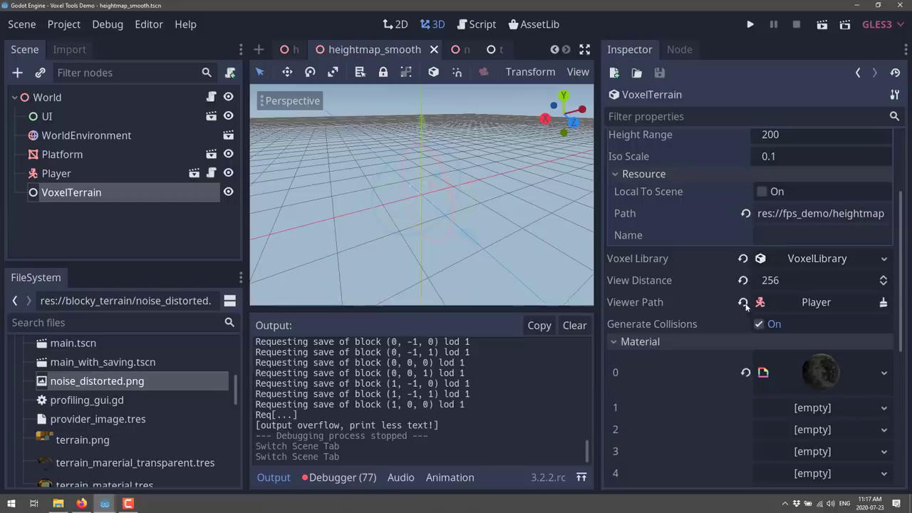
scroll(753, 299, down, 5)
click(883, 199)
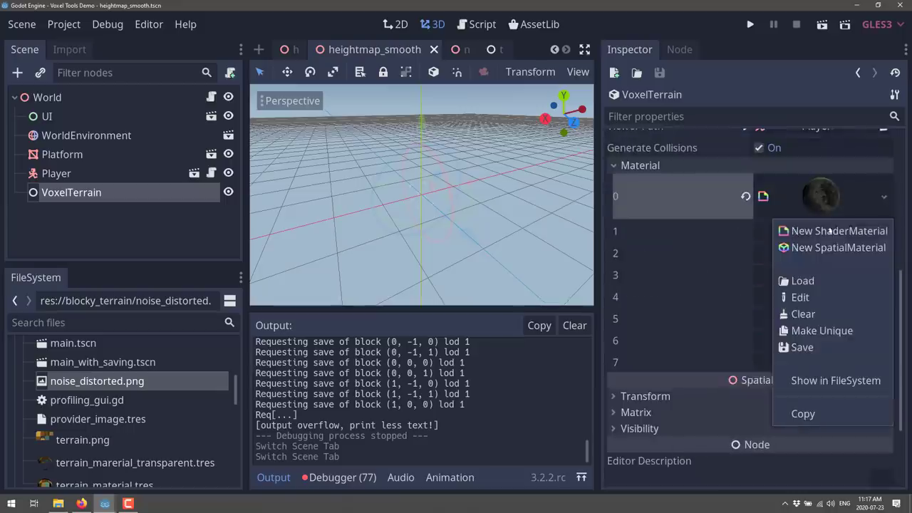
click(802, 297)
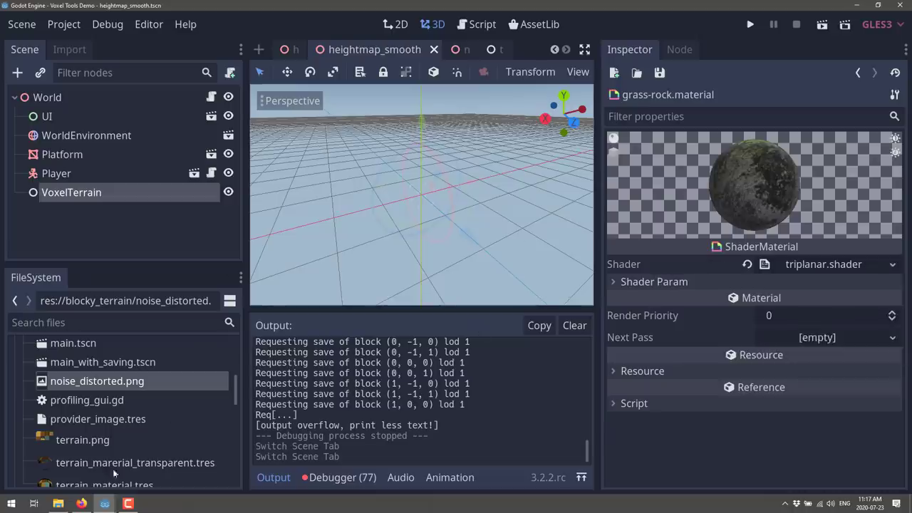
Switch to the web browser and show the Tutorials list of the Voxel Tools Getting Started guide.
click(81, 502)
scroll(373, 227, up, 3)
scroll(373, 226, up, 3)
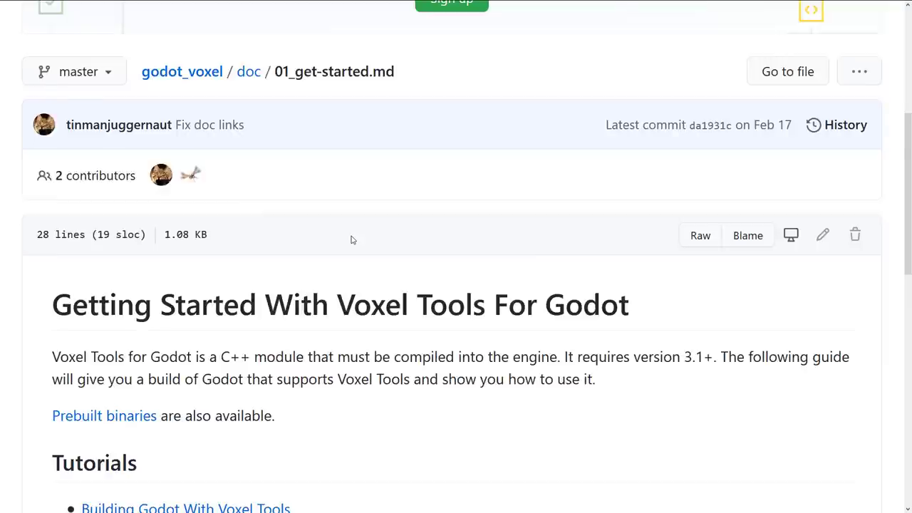
scroll(350, 238, down, 3)
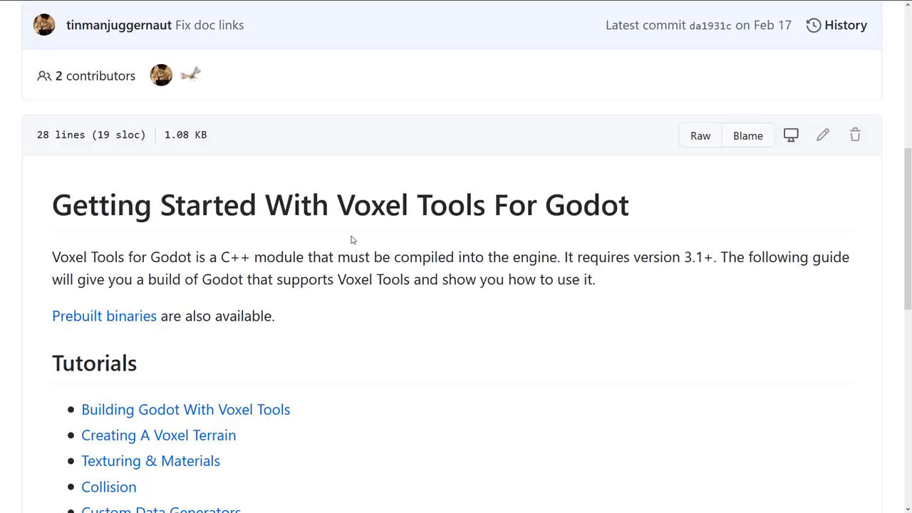
scroll(351, 239, down, 2)
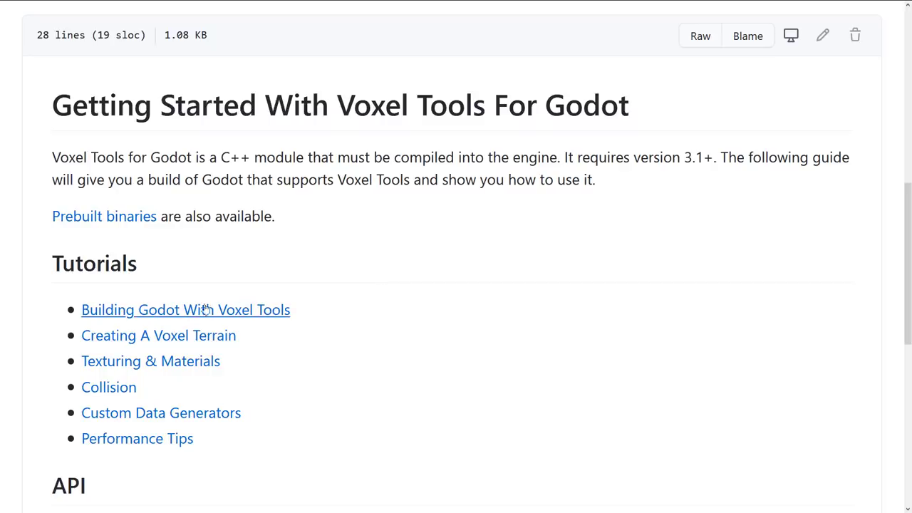
Open the Creating A Voxel Terrain tutorial, skim its setup instructions and return to the guide.
click(160, 335)
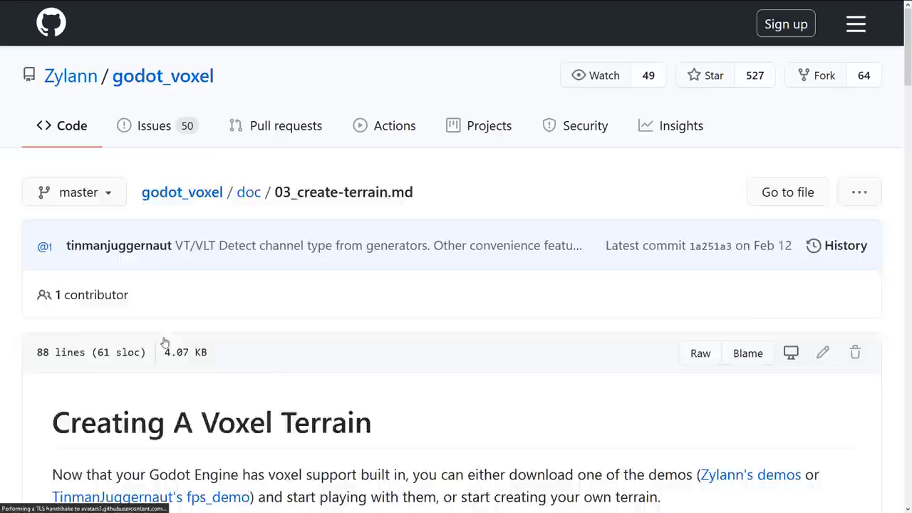
scroll(525, 279, down, 8)
scroll(525, 278, down, 7)
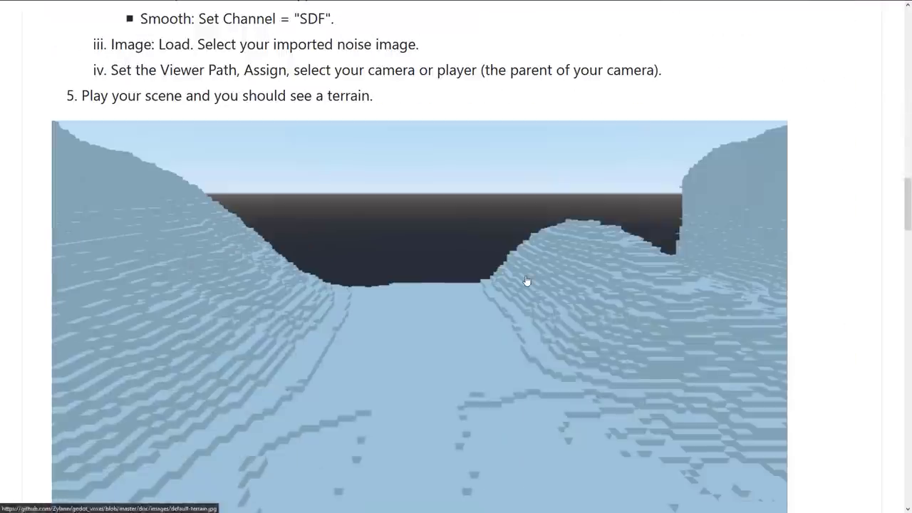
scroll(525, 278, up, 4)
key(alt+Left)
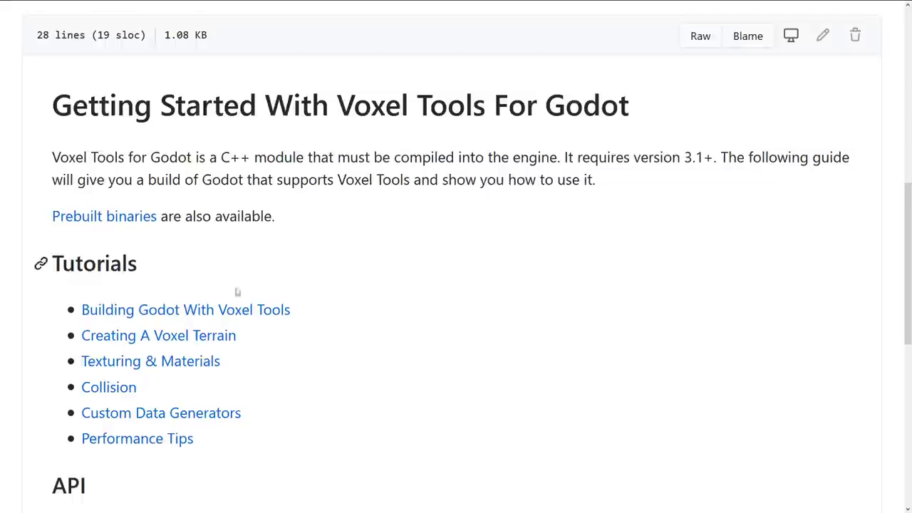
Review the guide's API and External Reference sections, including the links on custom C++ modules and voxel algorithms.
scroll(346, 297, down, 5)
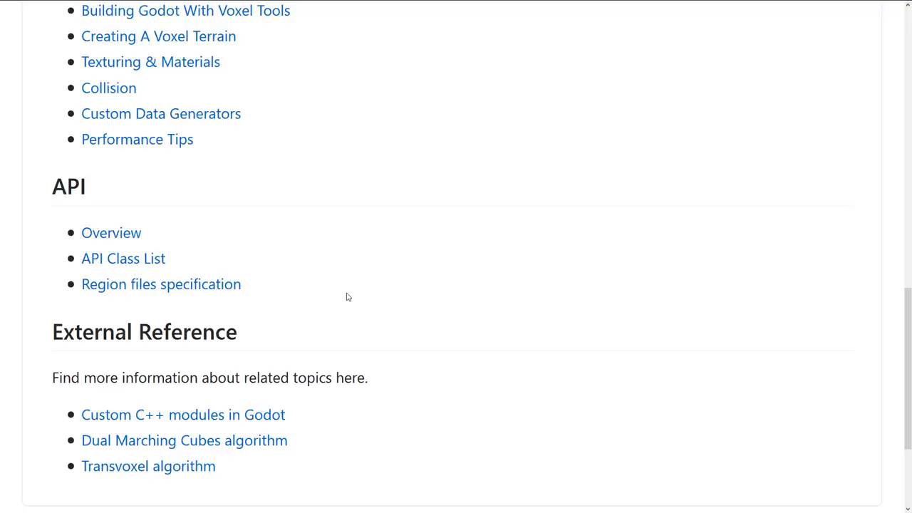
scroll(354, 265, down, 2)
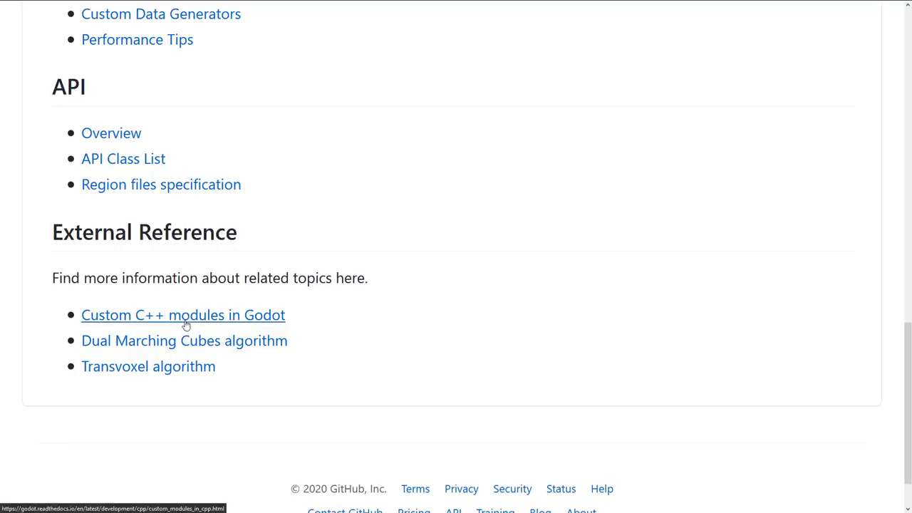
scroll(271, 297, up, 5)
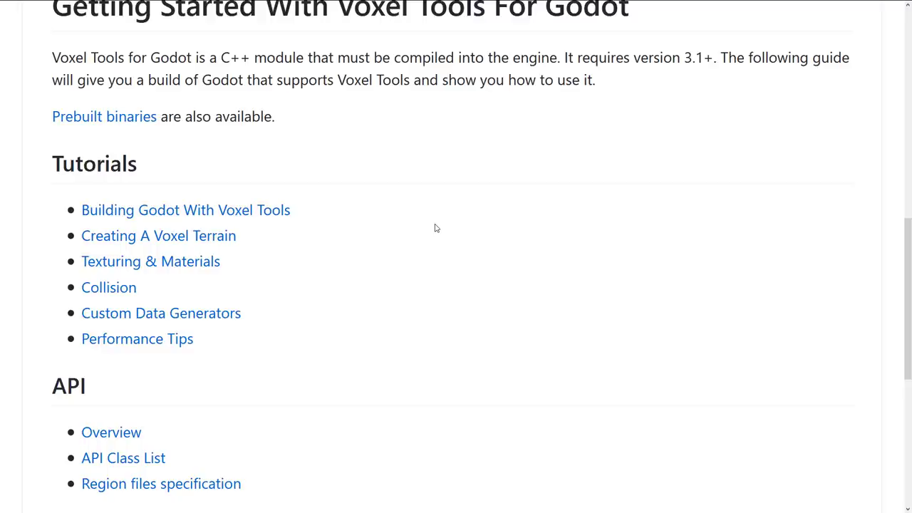
Open the Texturing & Materials tutorial, skim it from Triplanar Mapping to Advanced Shading, and return to the guide.
click(200, 262)
scroll(271, 278, down, 15)
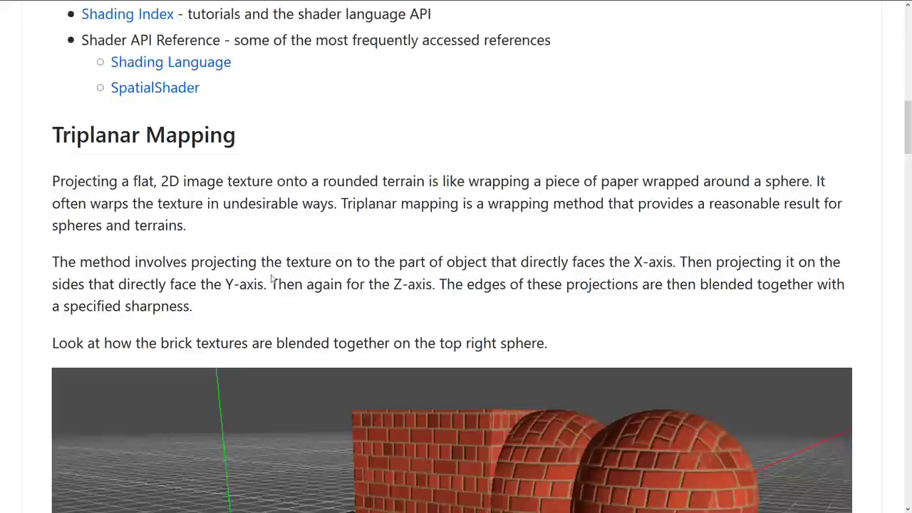
scroll(271, 278, down, 13)
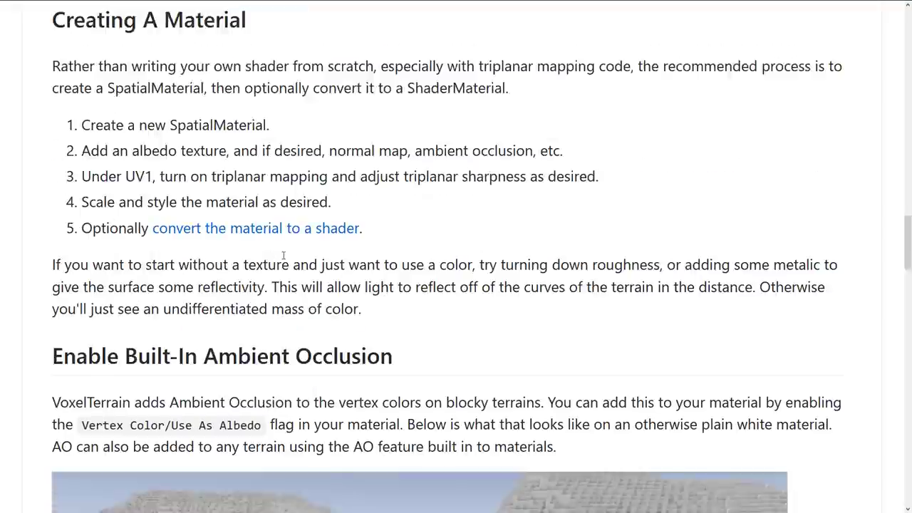
scroll(309, 295, down, 6)
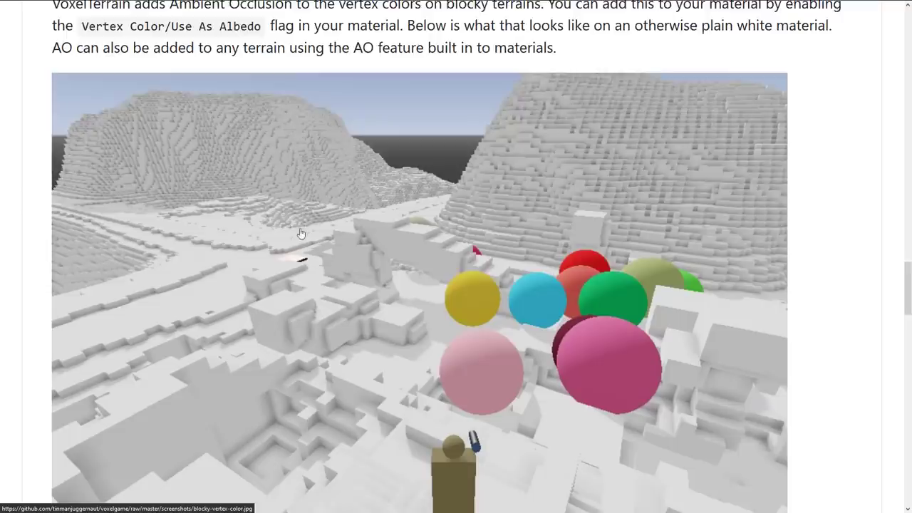
scroll(307, 228, down, 15)
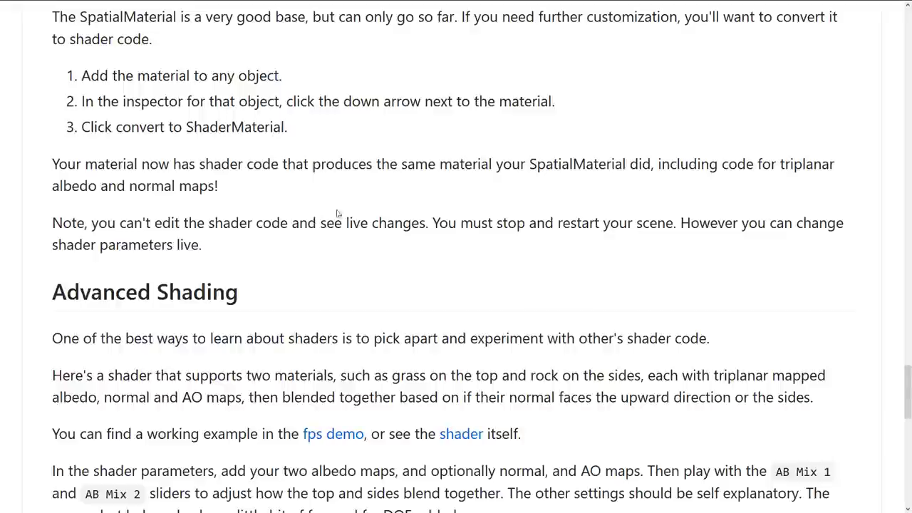
scroll(332, 203, down, 3)
key(alt+Left)
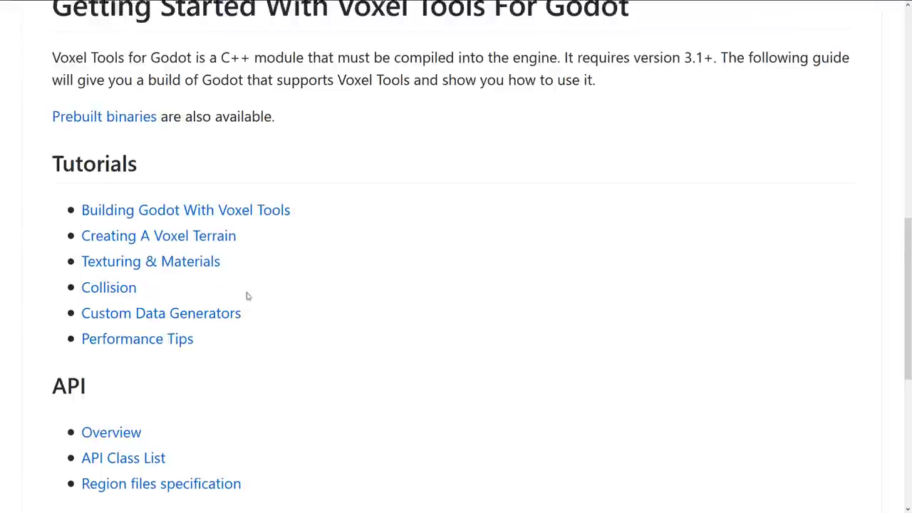
Open the API Class List and look through the voxel classes exposed to GDScript.
scroll(245, 295, down, 1)
click(122, 357)
scroll(282, 284, down, 7)
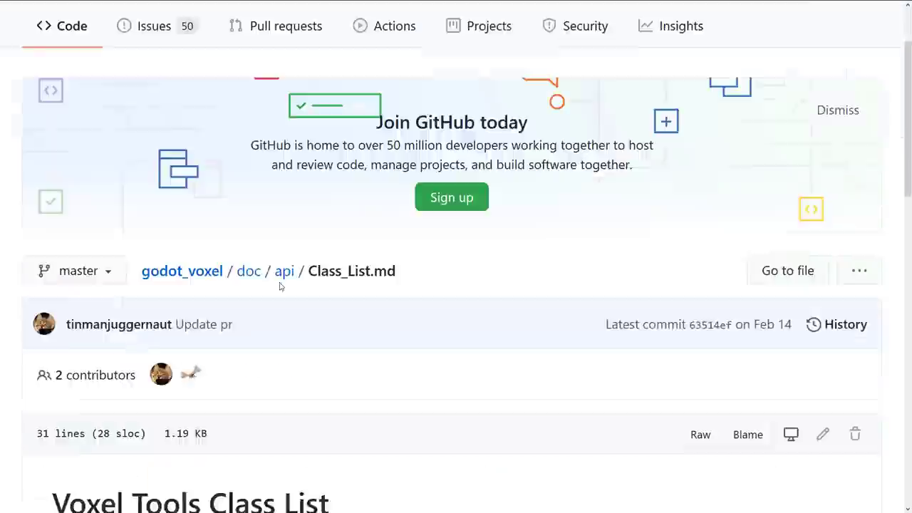
scroll(287, 279, down, 3)
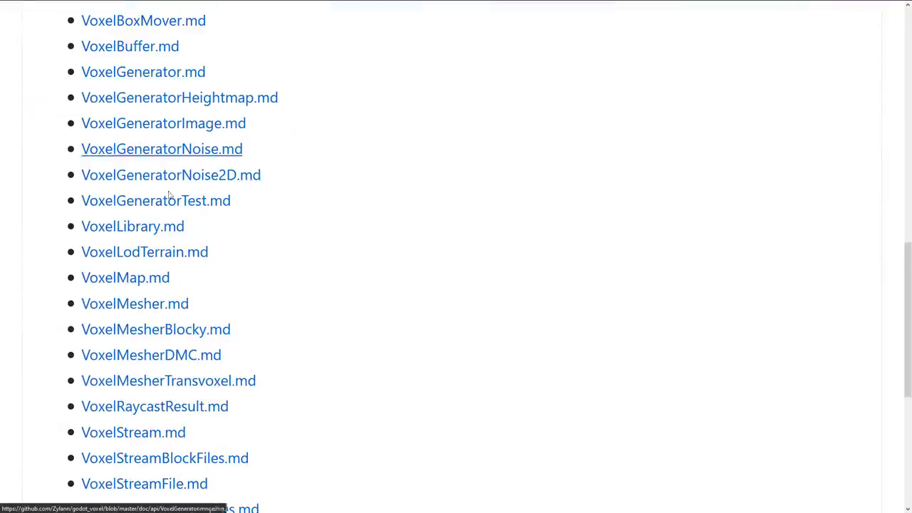
scroll(184, 185, down, 5)
scroll(214, 169, up, 6)
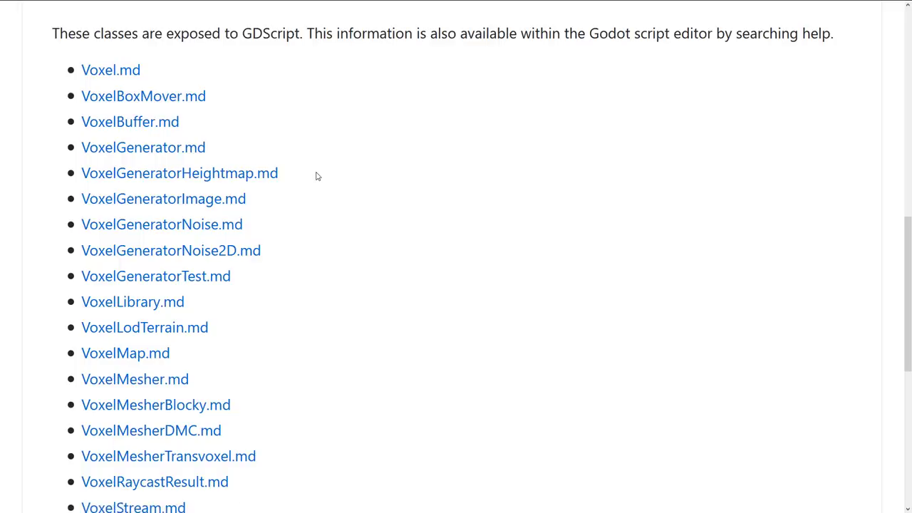
Open the Prebuilt binaries page from the How To Install And Use section of the godot_voxel README.
scroll(436, 171, up, 10)
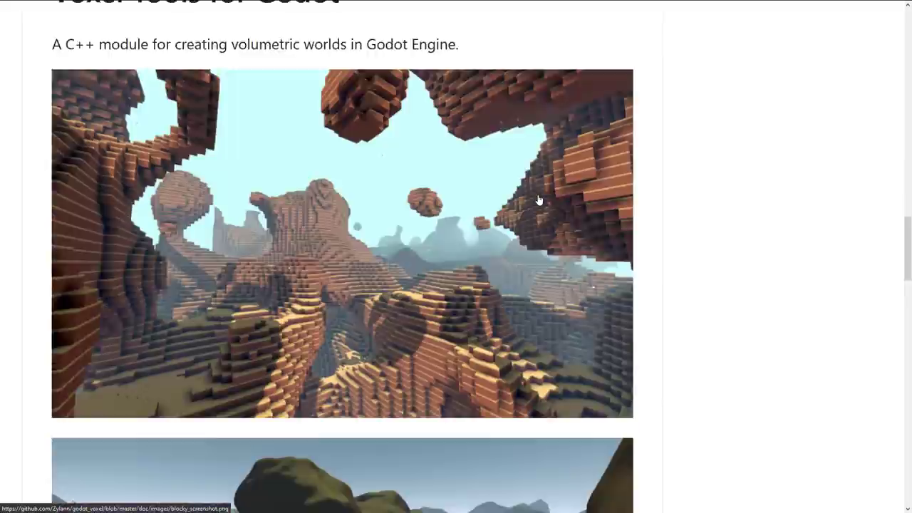
scroll(539, 200, down, 15)
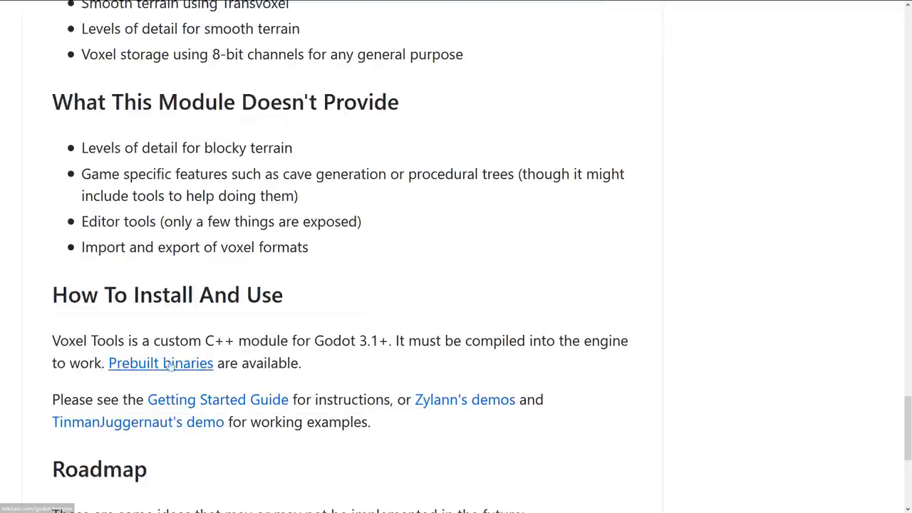
click(149, 367)
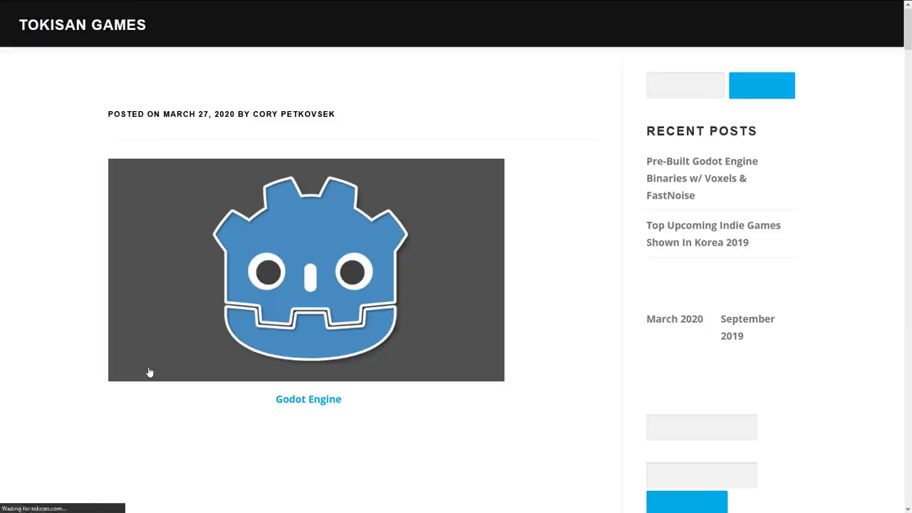
Look through the binaries page and expand the Version 3.2.2rc – March, 2020 entry under Godot Downloads.
scroll(250, 302, down, 10)
scroll(251, 302, down, 3)
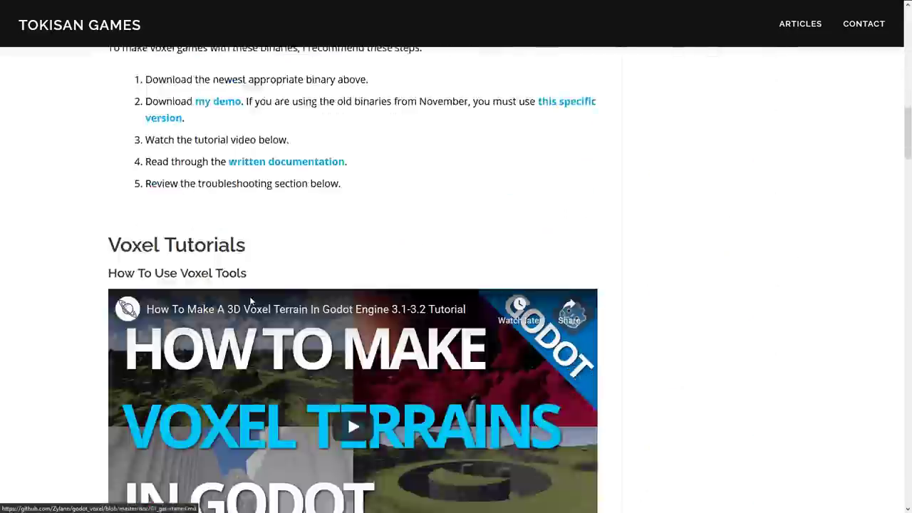
scroll(271, 299, up, 5)
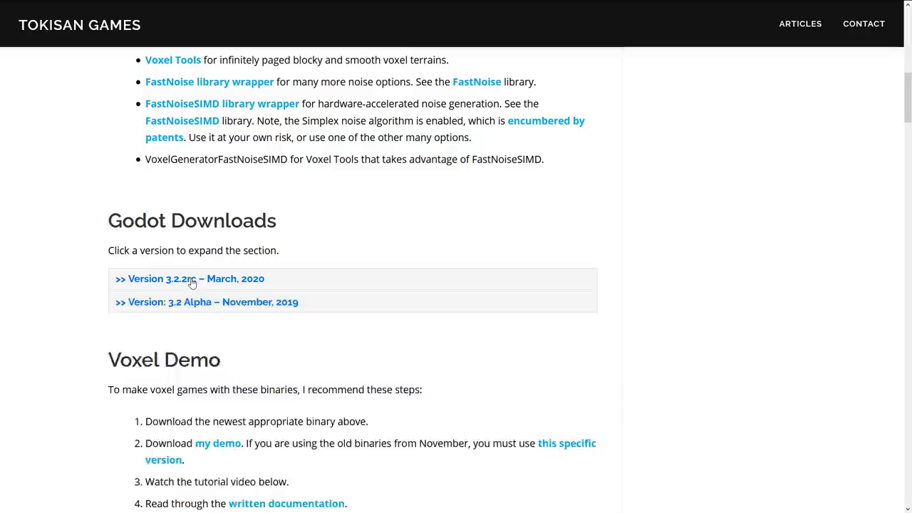
click(194, 278)
scroll(326, 316, down, 2)
scroll(351, 303, down, 1)
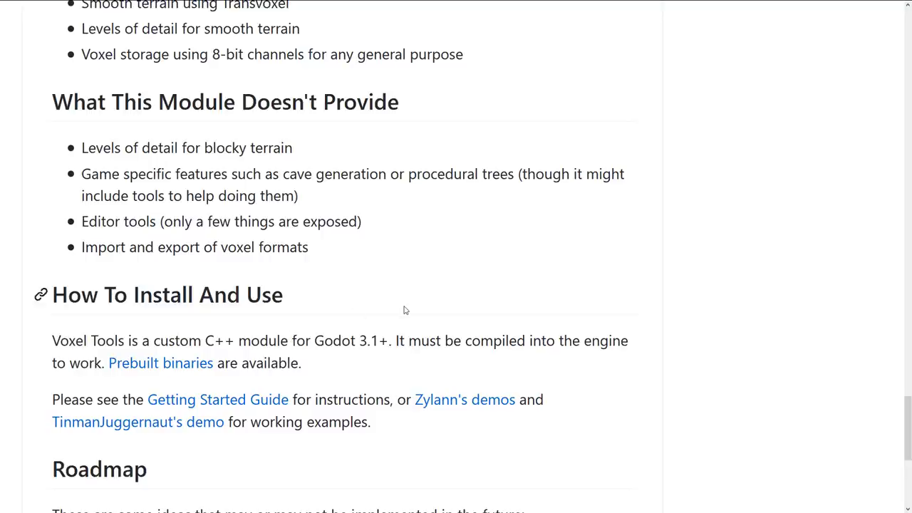
Go back through the godot_voxel repository page to its file list and open LICENSE.md.
scroll(403, 310, up, 15)
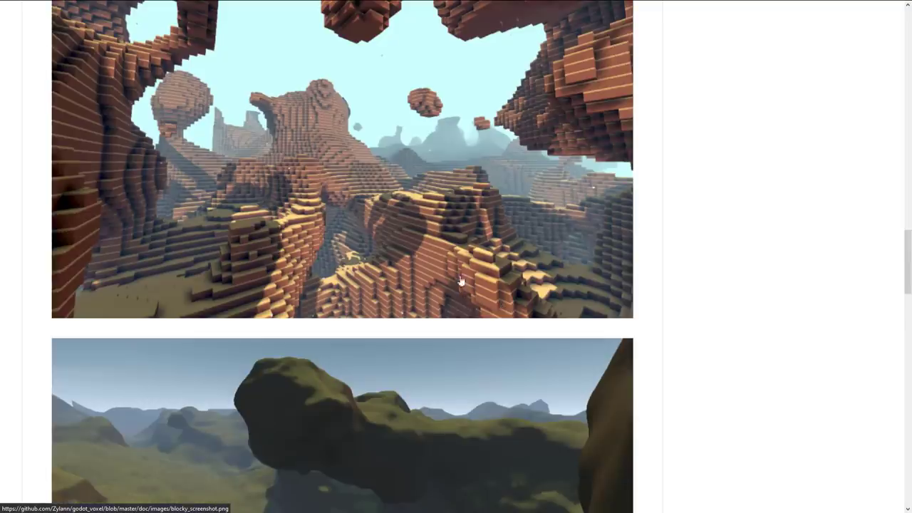
scroll(667, 278, up, 15)
scroll(667, 278, up, 10)
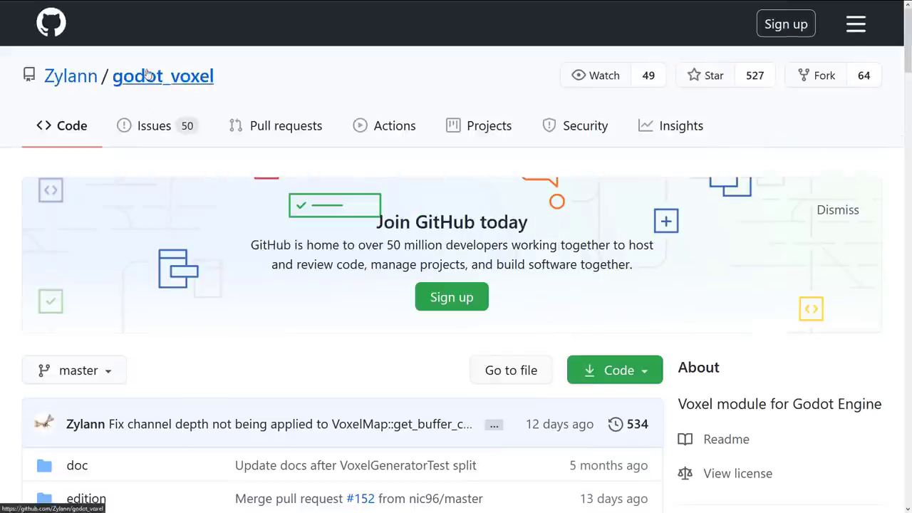
scroll(596, 285, down, 2)
scroll(595, 285, down, 2)
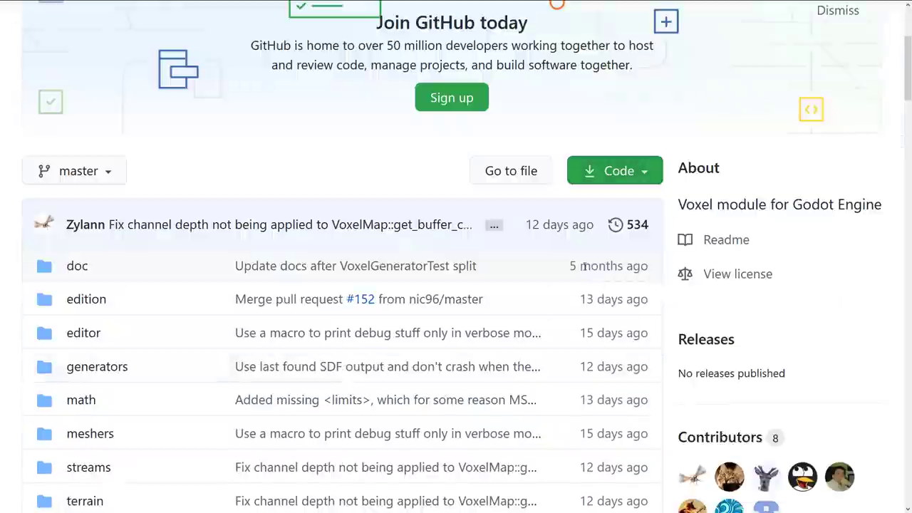
scroll(588, 274, down, 4)
scroll(584, 268, down, 4)
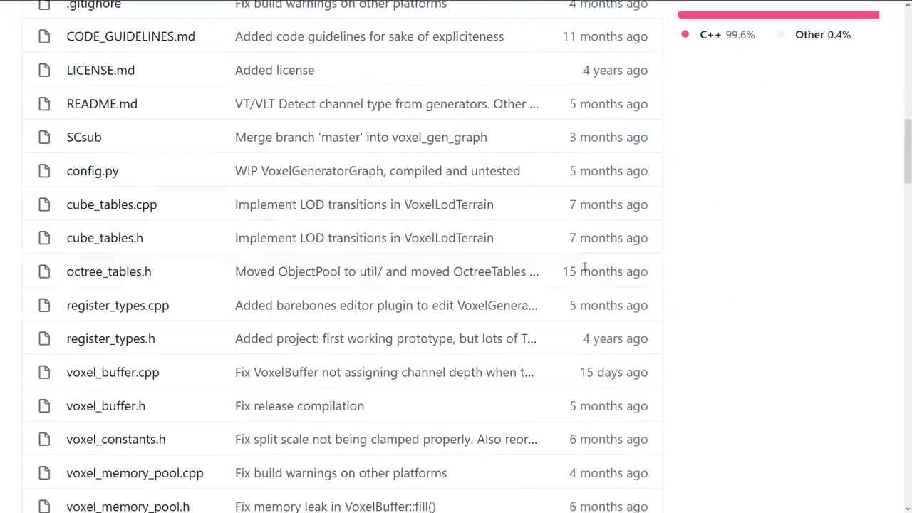
click(104, 72)
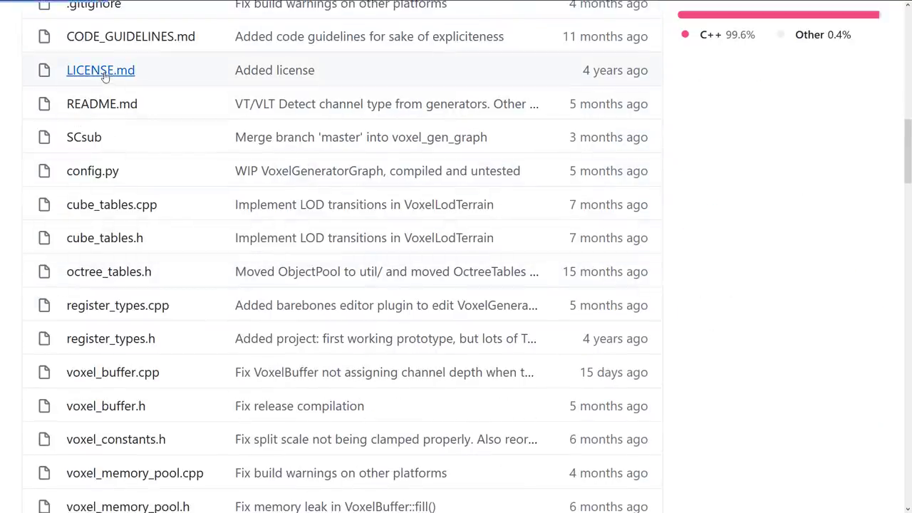
Read through the Voxel Tools license text, highlighting passages in the permission, copyright notice and warranty paragraphs.
scroll(341, 288, down, 4)
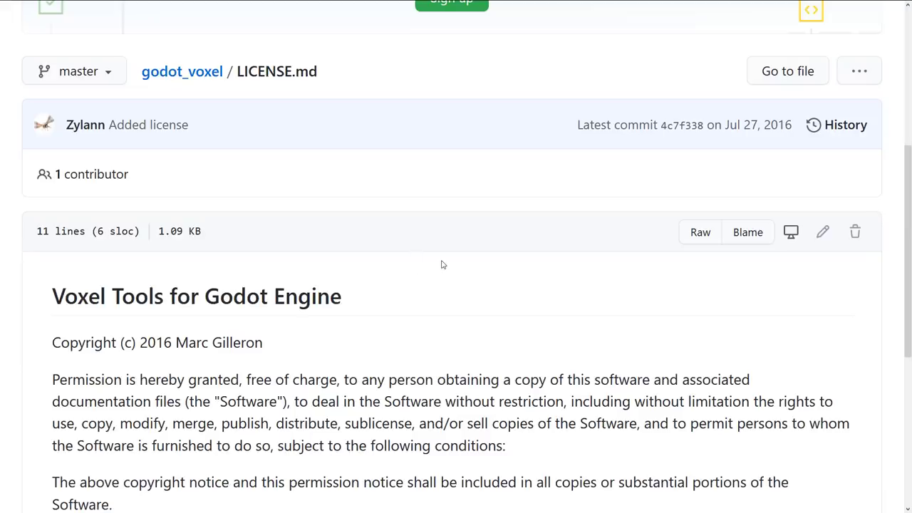
scroll(441, 267, down, 1)
scroll(436, 265, down, 1)
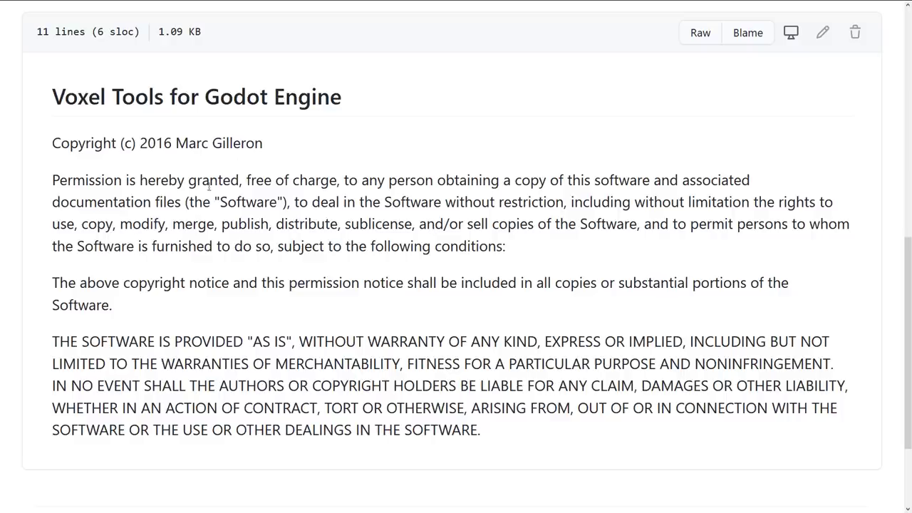
drag(68, 202, 605, 245)
click(604, 245)
drag(399, 309, 48, 184)
click(240, 182)
drag(320, 174, 531, 274)
scroll(531, 274, down, 2)
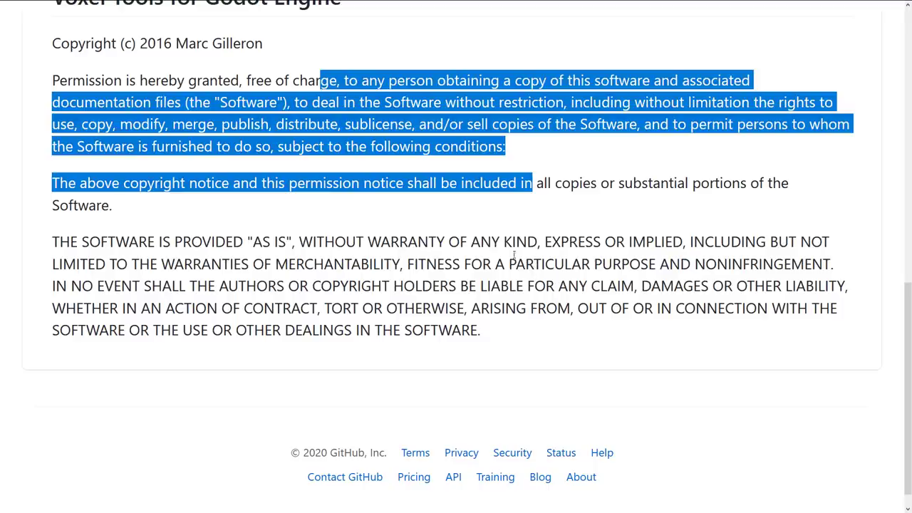
drag(191, 242, 587, 242)
click(741, 327)
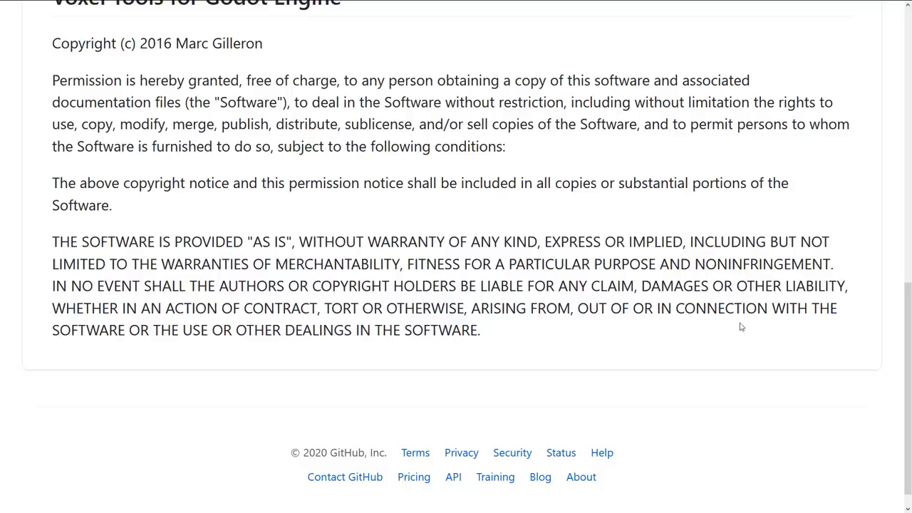
Go back to the LICENSE.md file header and highlight the year 2016 in the latest commit date.
scroll(657, 232, up, 5)
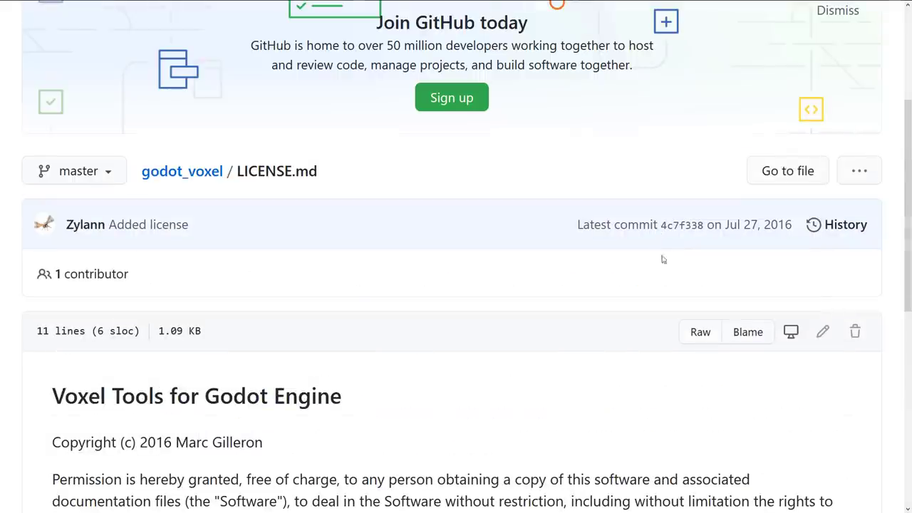
scroll(656, 242, up, 3)
scroll(652, 262, down, 3)
drag(764, 225, 793, 228)
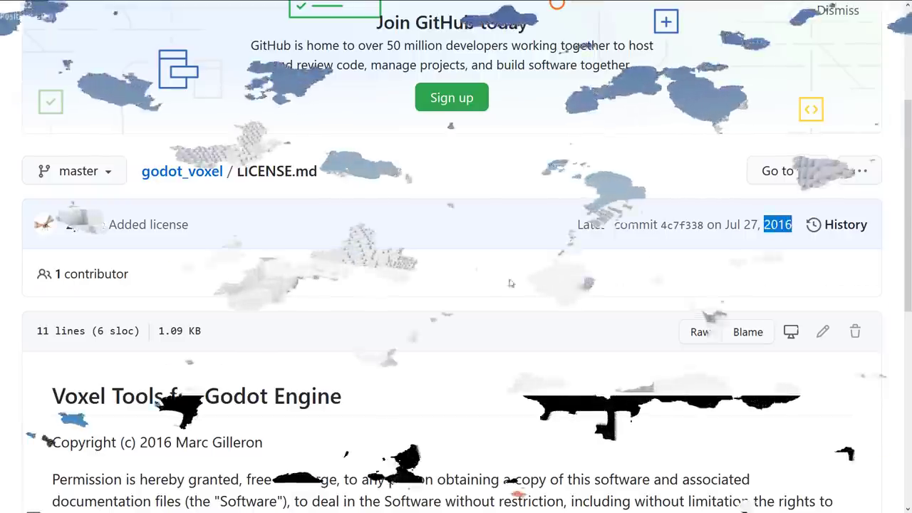